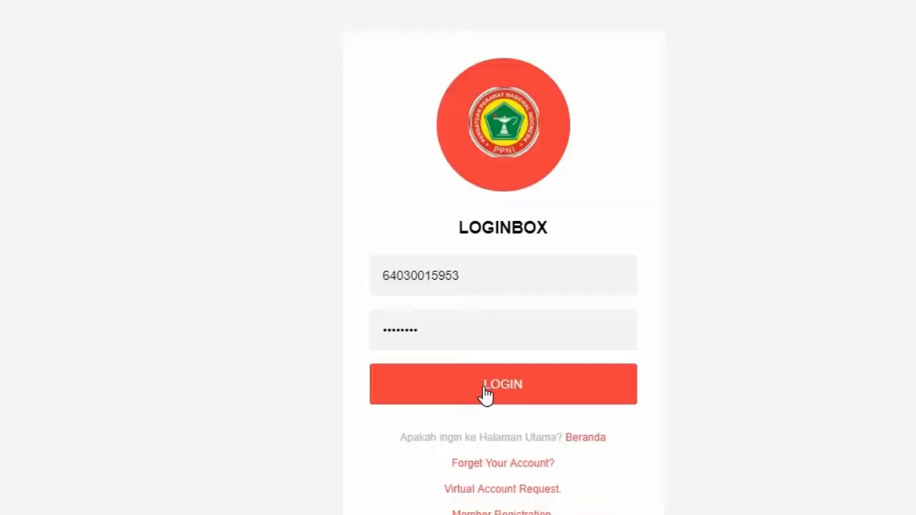
- Sign in to the member portal and open Permohonan melakukan PKB from the PKB options
left_click(442, 370)
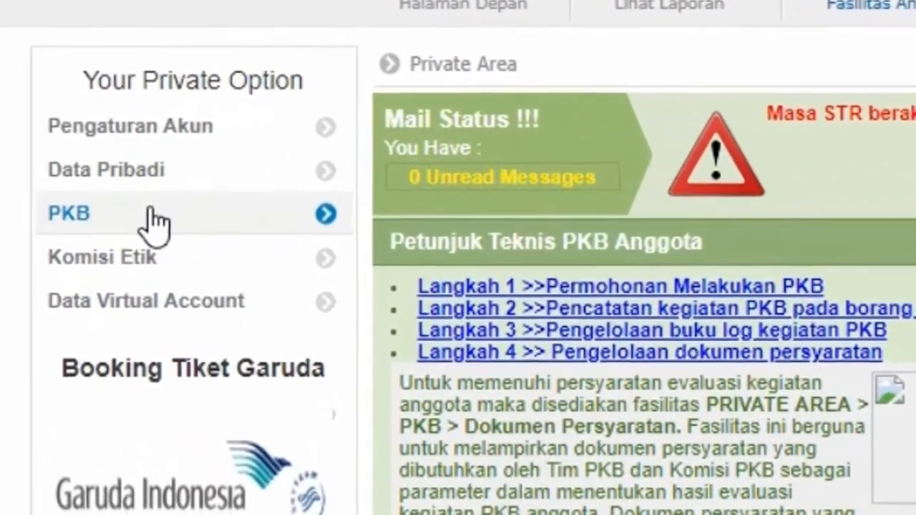
left_click(149, 213)
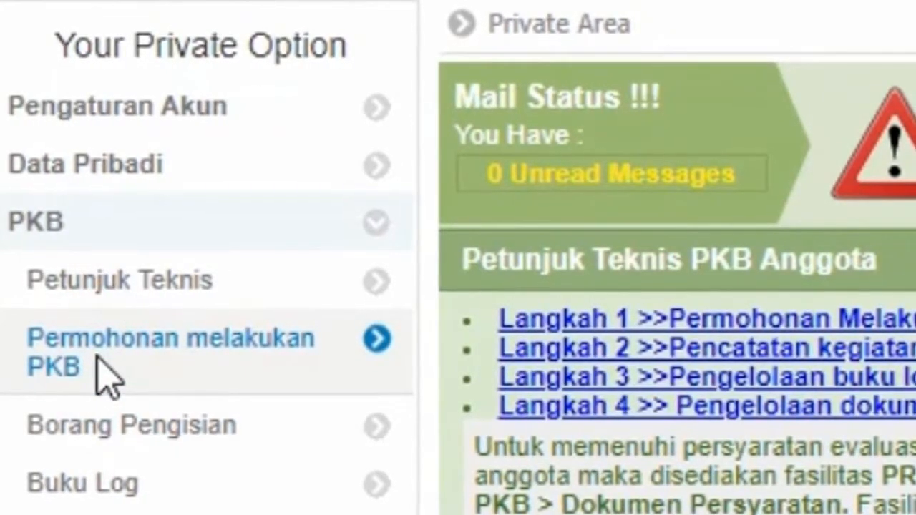
left_click(107, 376)
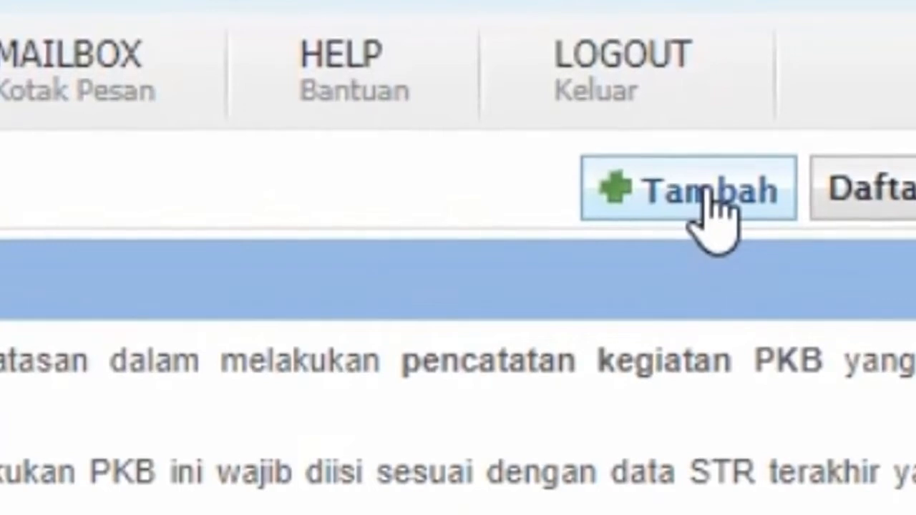
- Start a new PKB application with the latest STR number and graduation date 22 Nov 2013
left_click(708, 193)
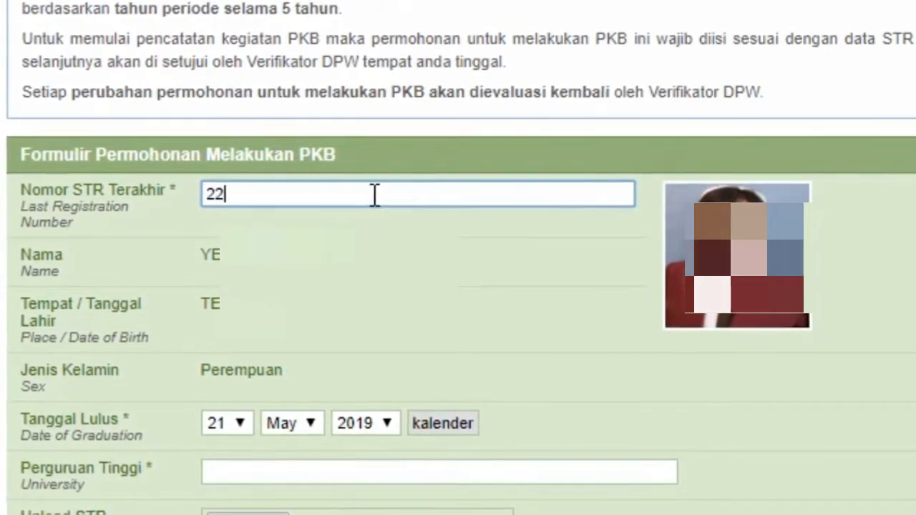
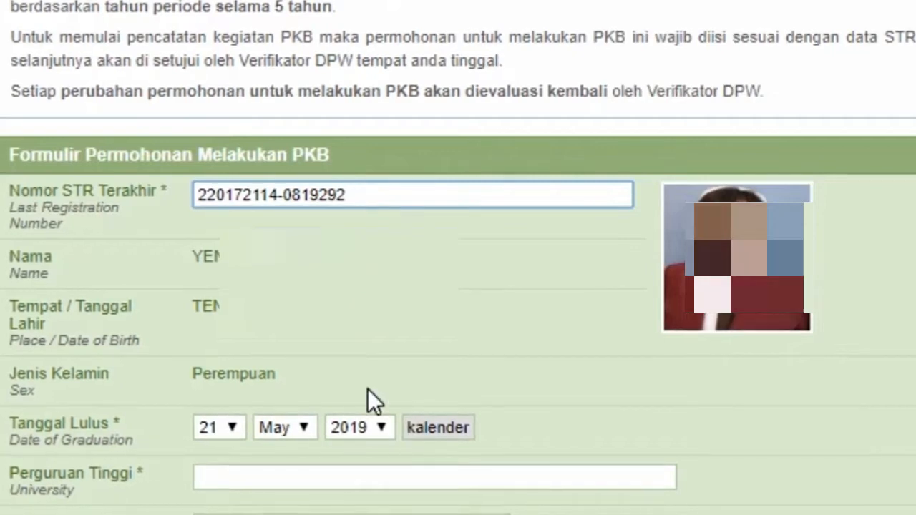
scroll(368, 390, "down", 2)
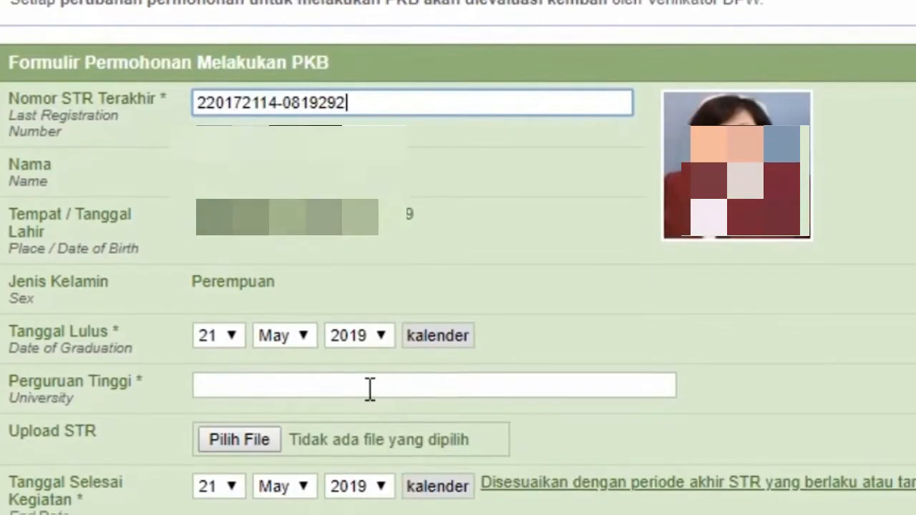
left_click(372, 339)
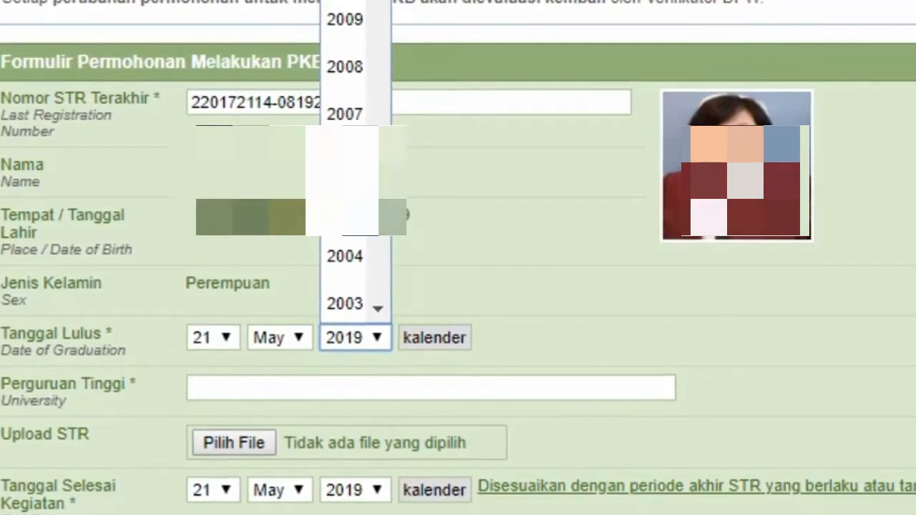
left_click(345, 1)
left_click(290, 344)
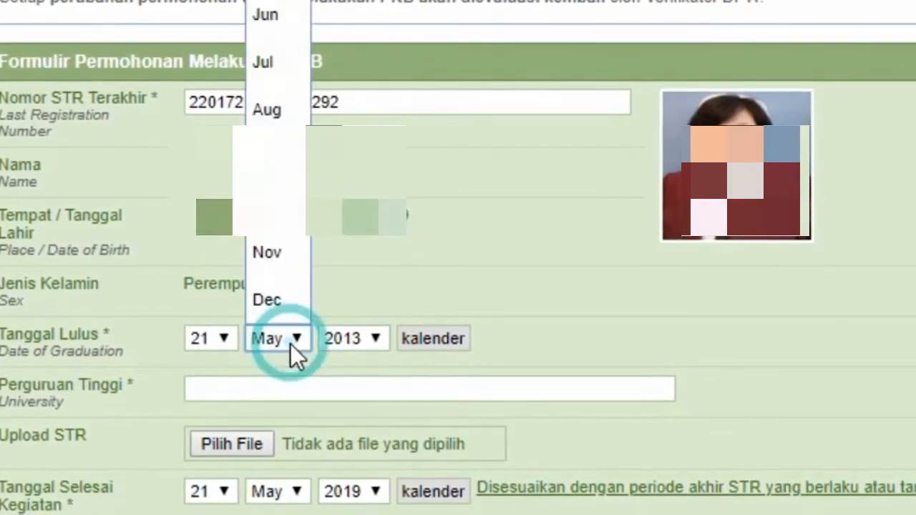
left_click(261, 251)
left_click(222, 329)
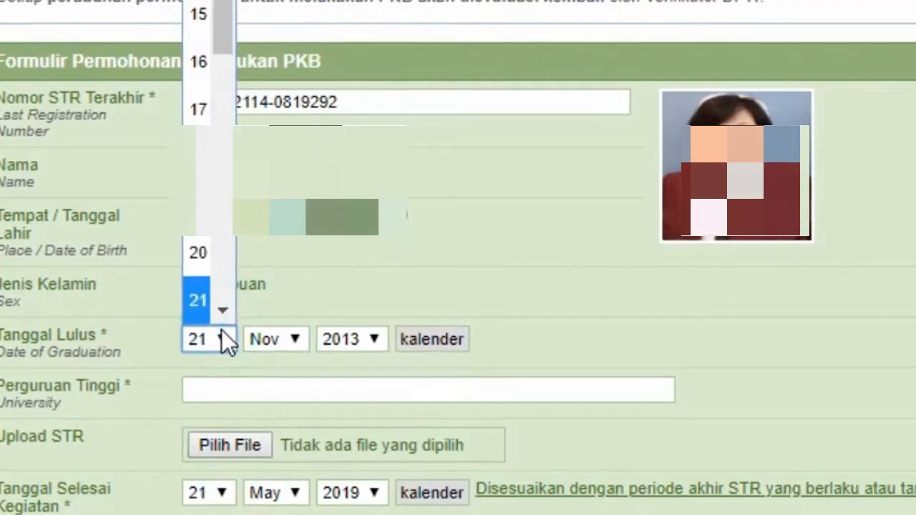
left_click(199, 289)
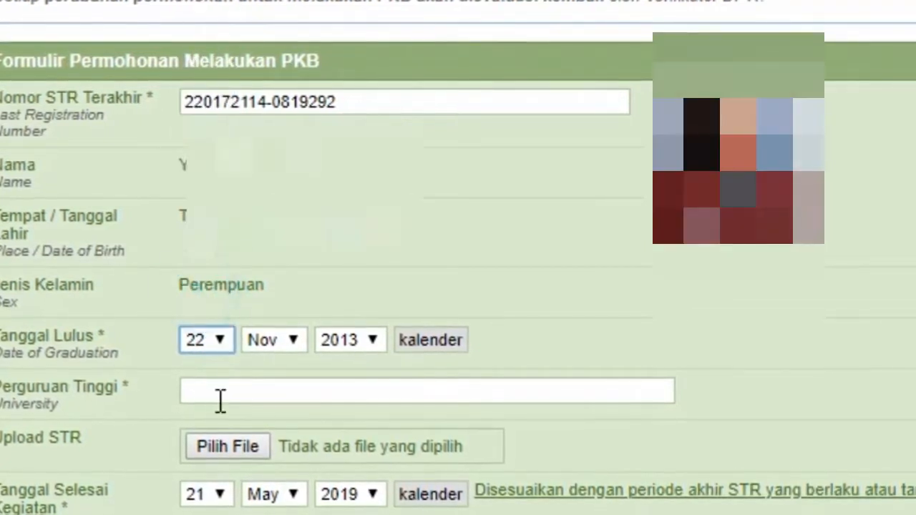
- Enter university STIKES WIYATA HUSADA SAMARINDA and begin the STR file upload
left_click(224, 390)
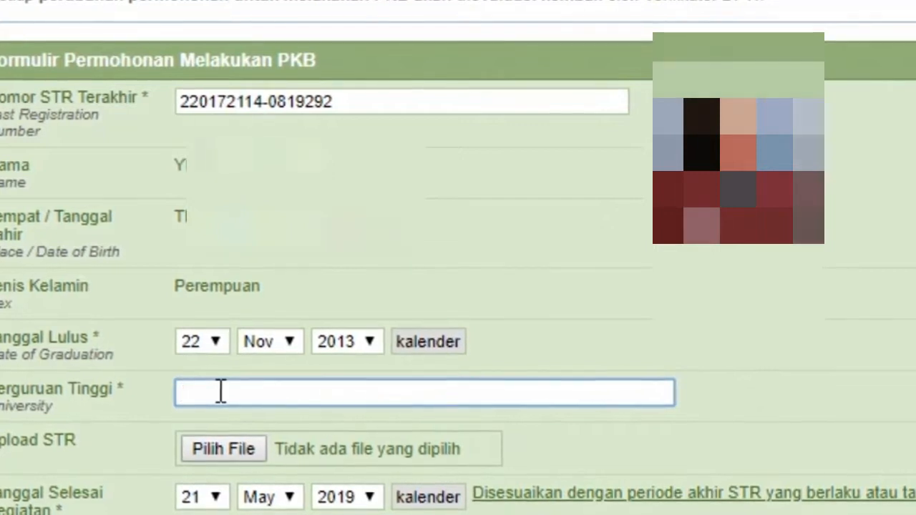
type("STIKES WI")
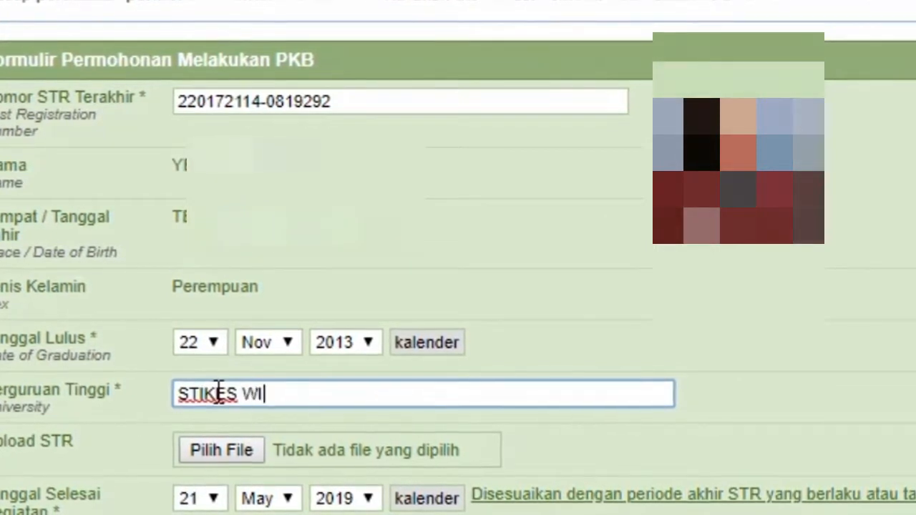
type("YATA HUS")
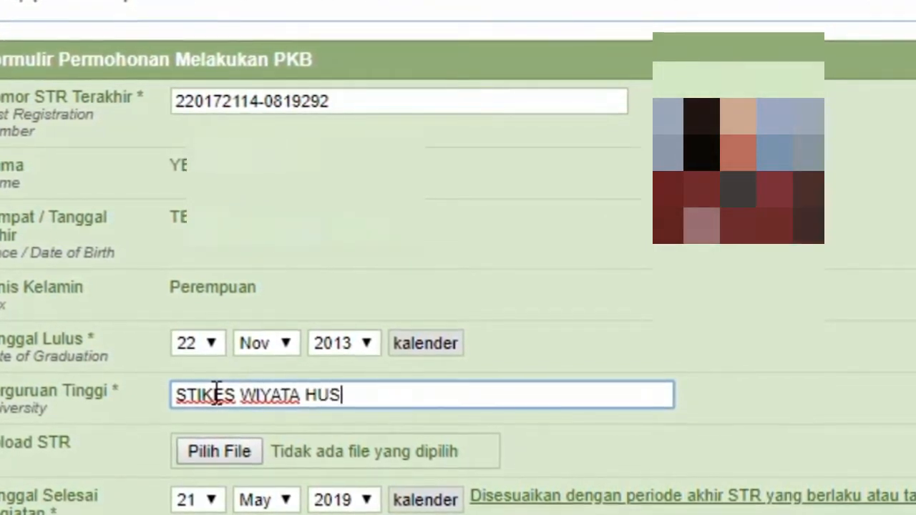
type("ADA SAMARINDA")
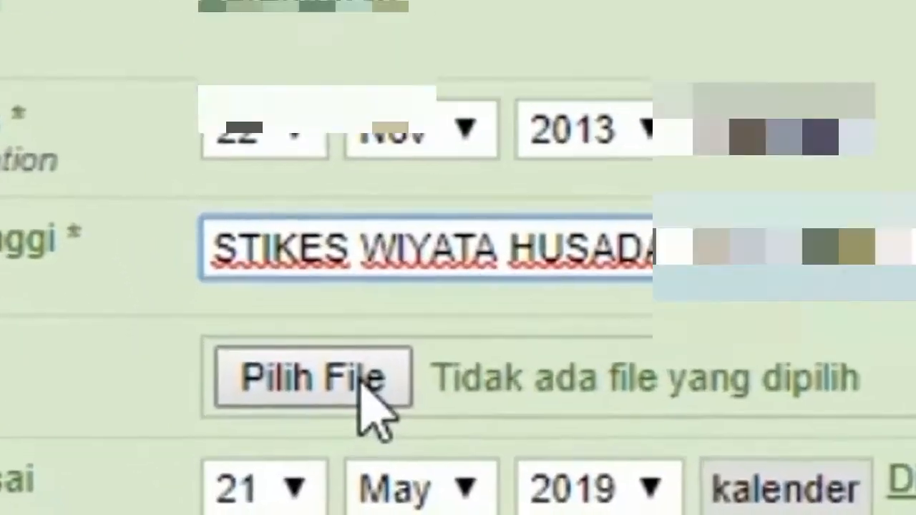
left_click(231, 455)
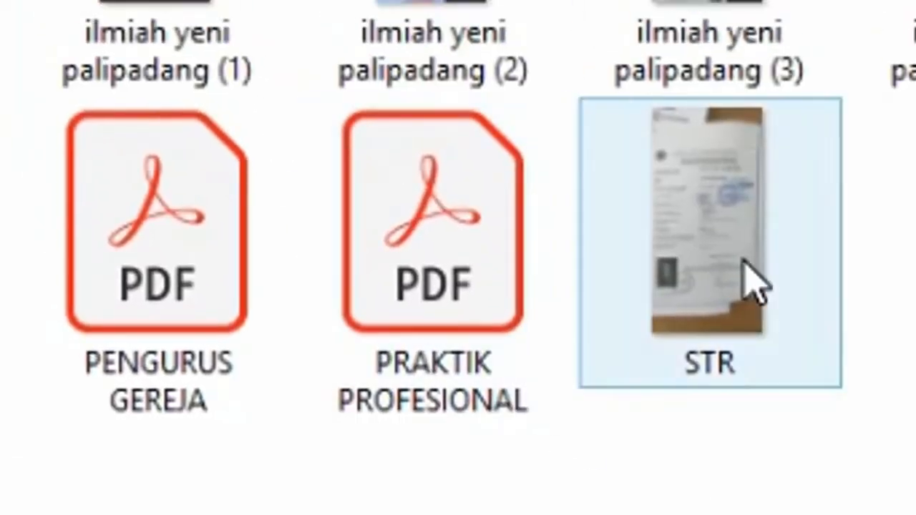
- Attach STR.jpeg as the STR document
double_click(755, 286)
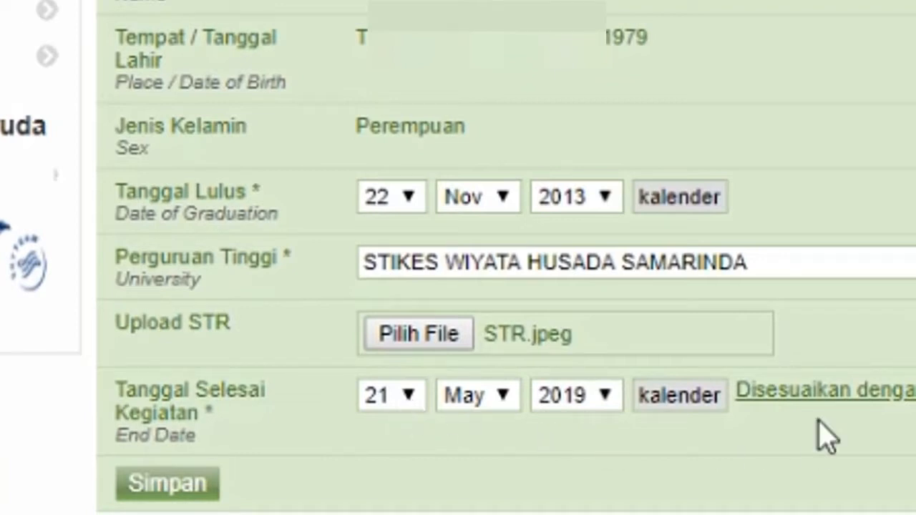
- Set the activity end date to 20 Jun 2019 and save the PKB application
left_click(501, 401)
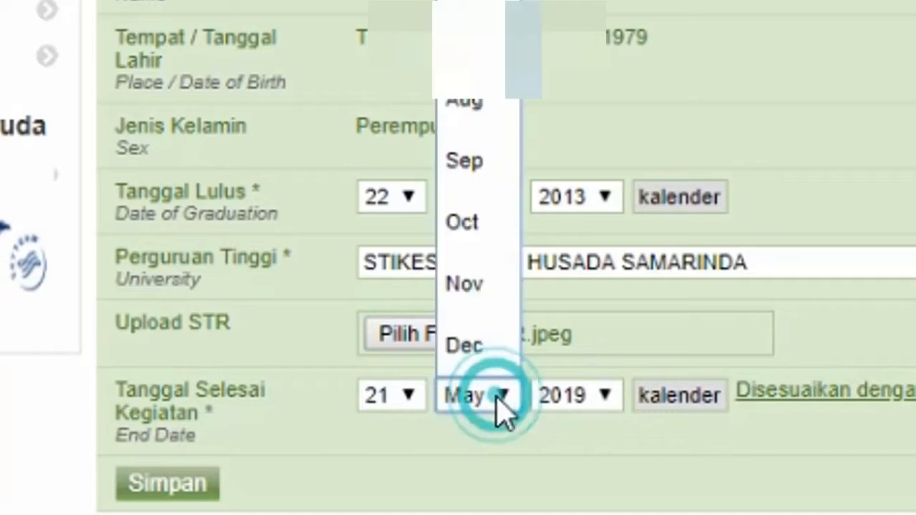
left_click(451, 1)
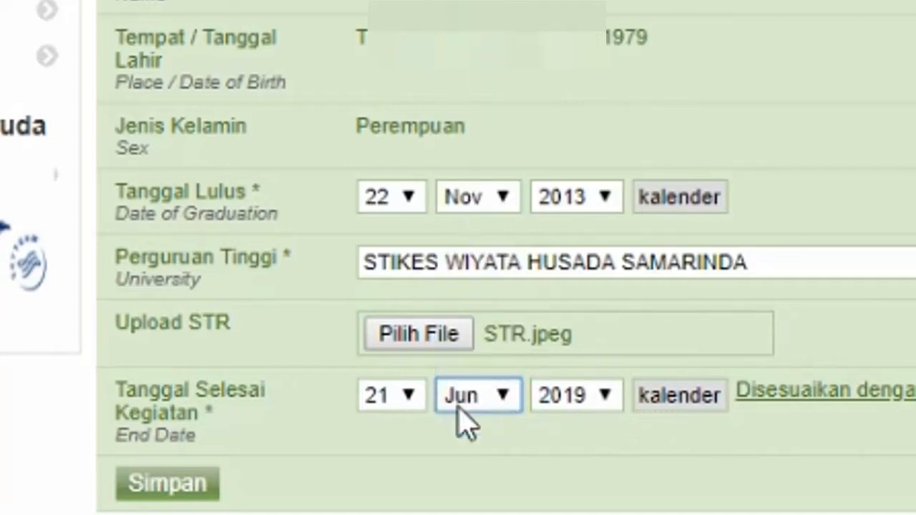
left_click(407, 399)
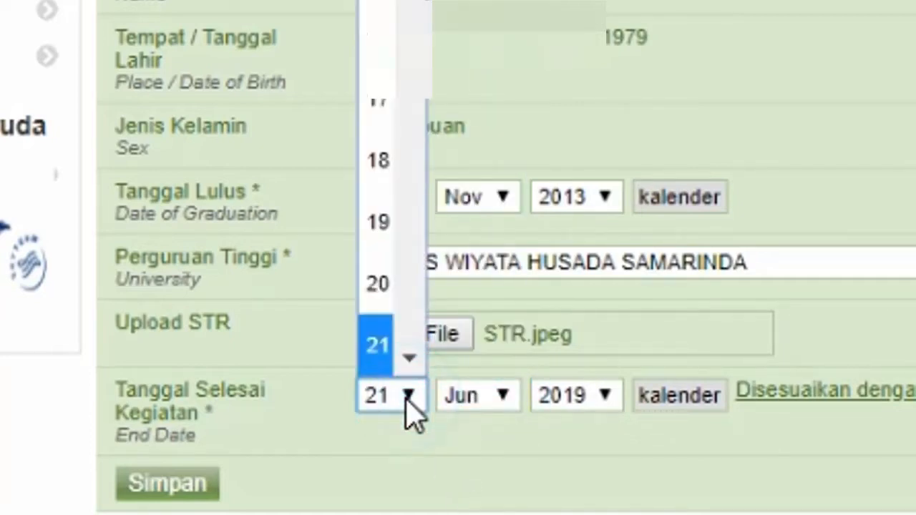
left_click(383, 301)
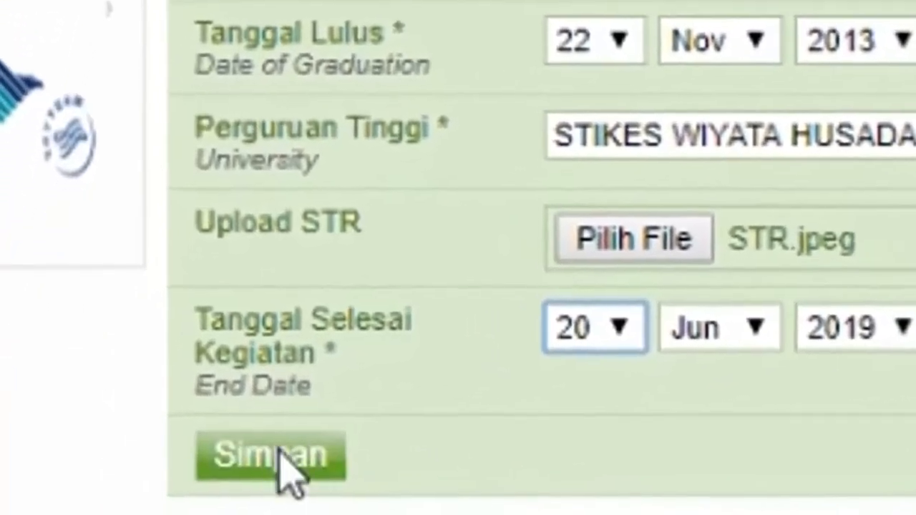
left_click(168, 486)
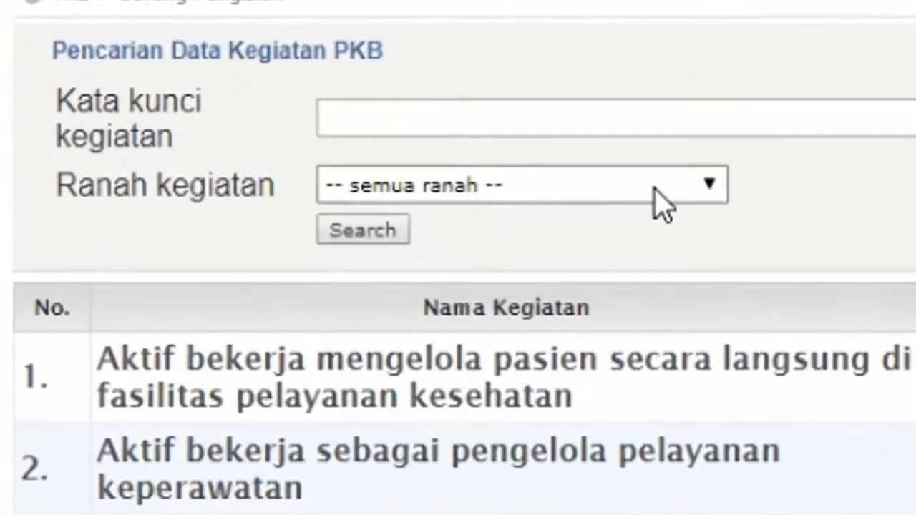
- Filter activities by domain A. Kegiatan Praktik Profesional and open the direct patient-care entry form
left_click(394, 112)
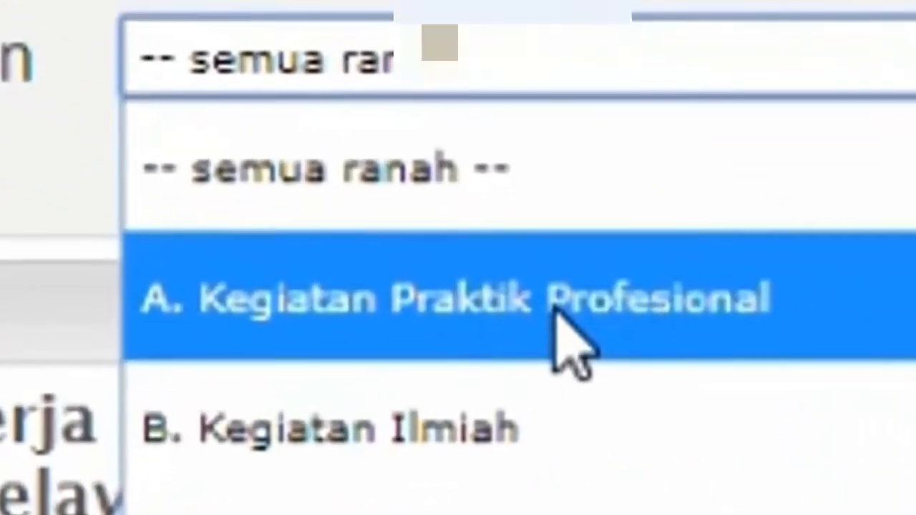
left_click(566, 320)
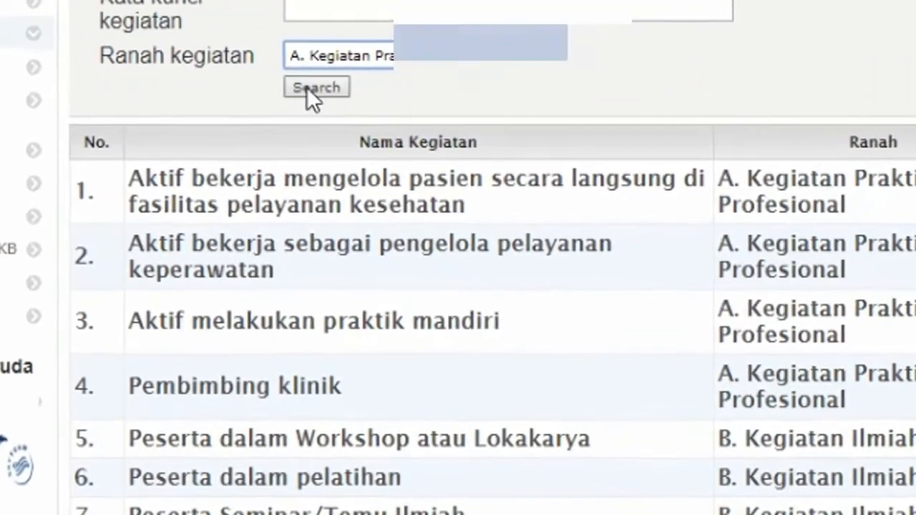
left_click(306, 85)
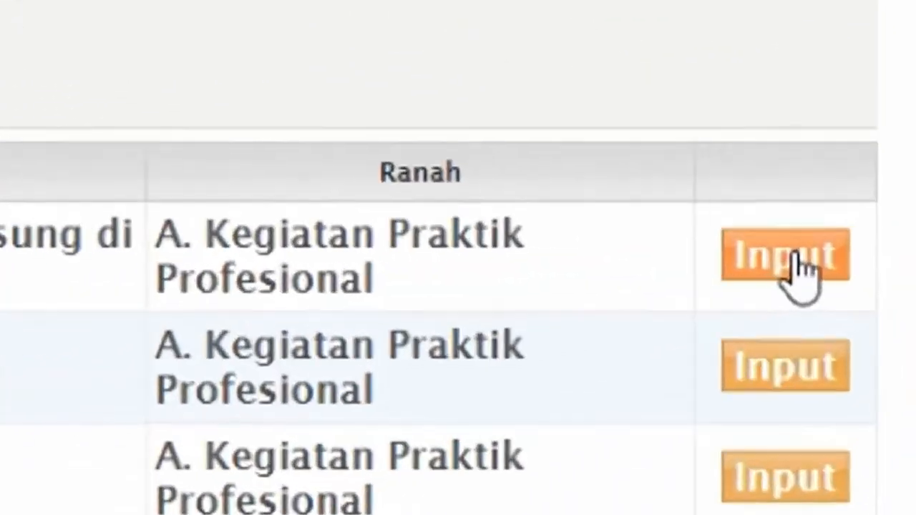
left_click(854, 258)
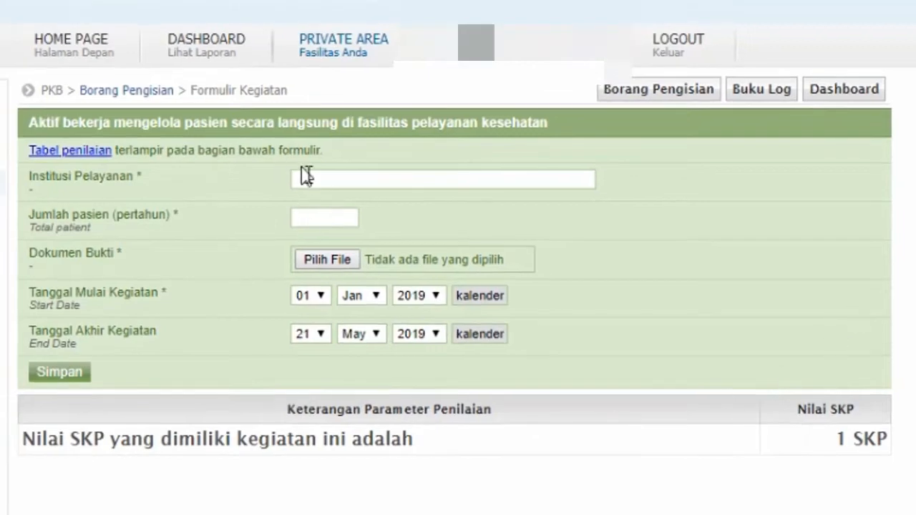
- Enter institution RSUD AM PARIKESIT and 400 patients per year, then start the proof upload
left_click(309, 179)
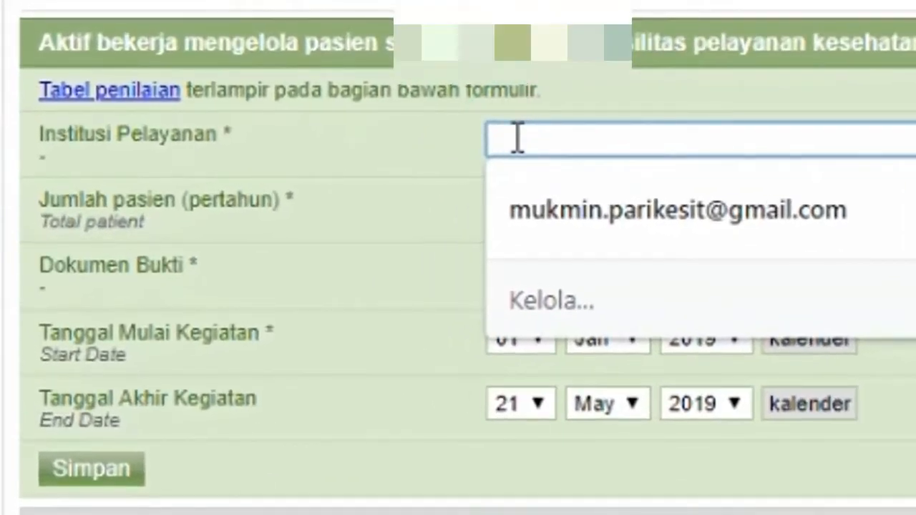
type("R")
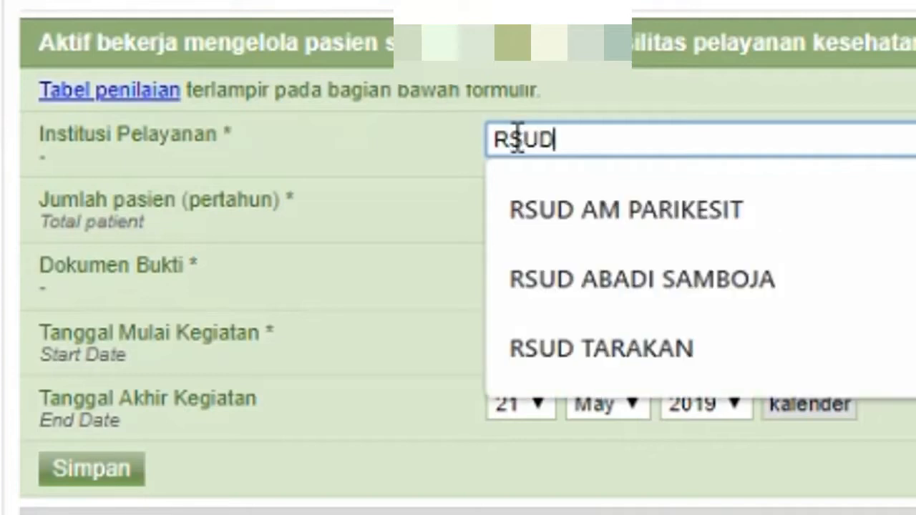
type("SUD")
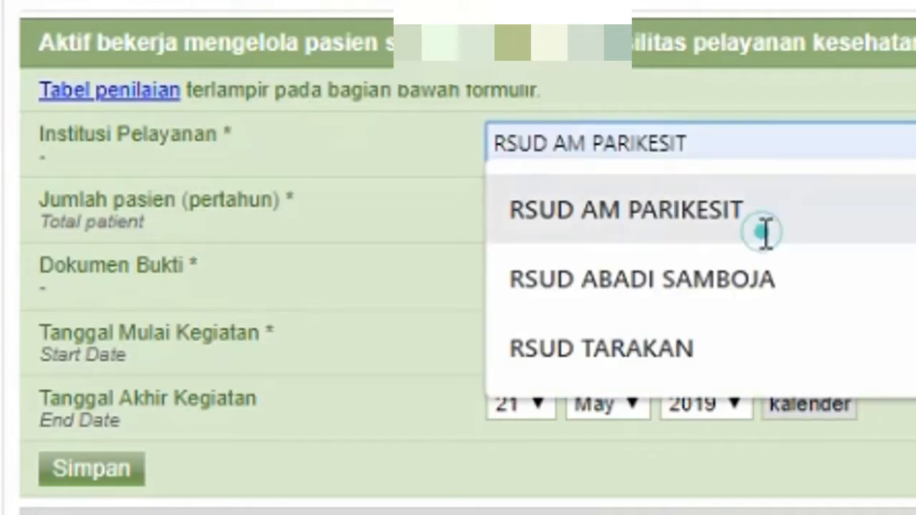
left_click(761, 215)
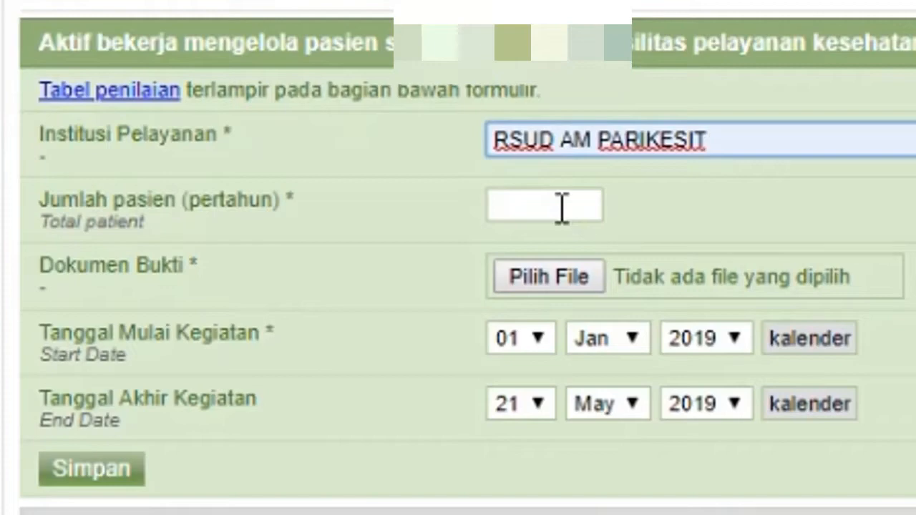
left_click(562, 207)
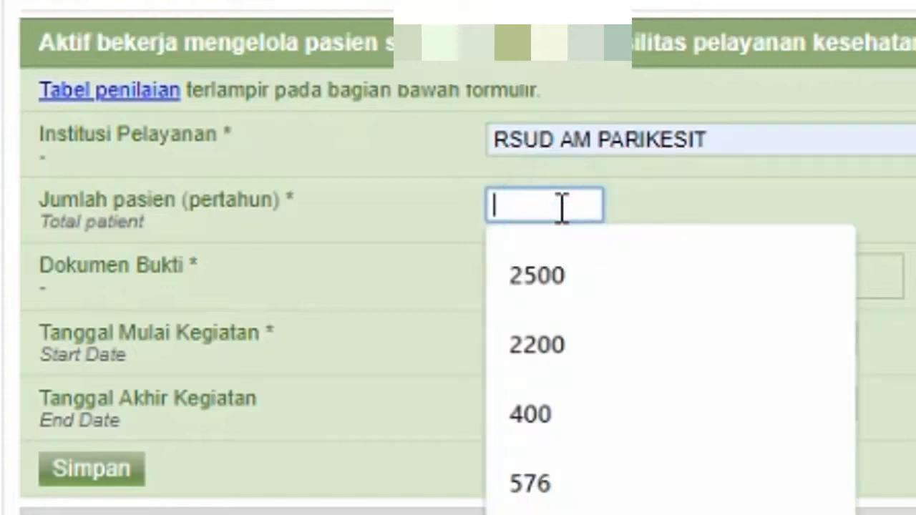
type("4")
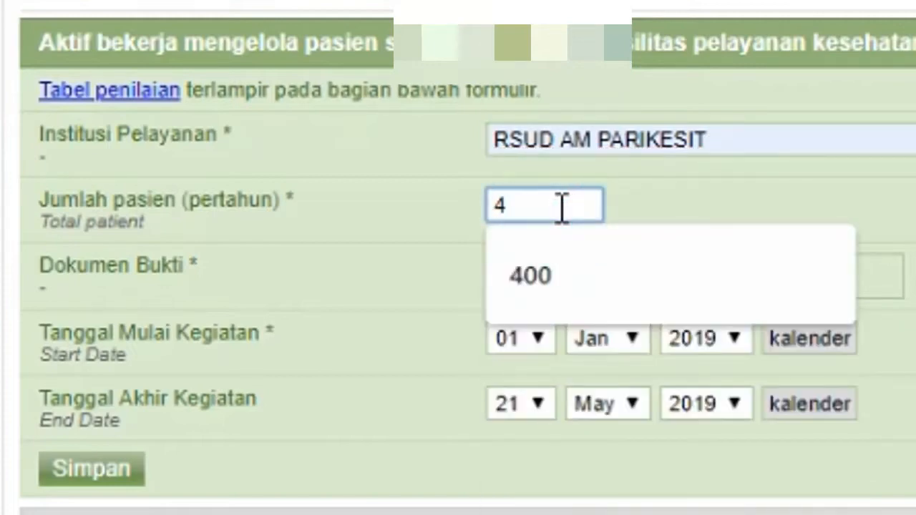
type("00")
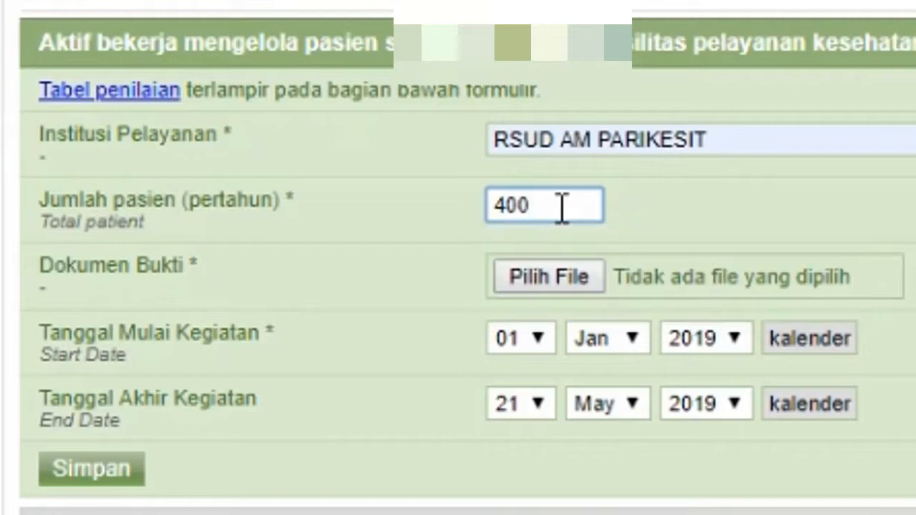
left_click(558, 281)
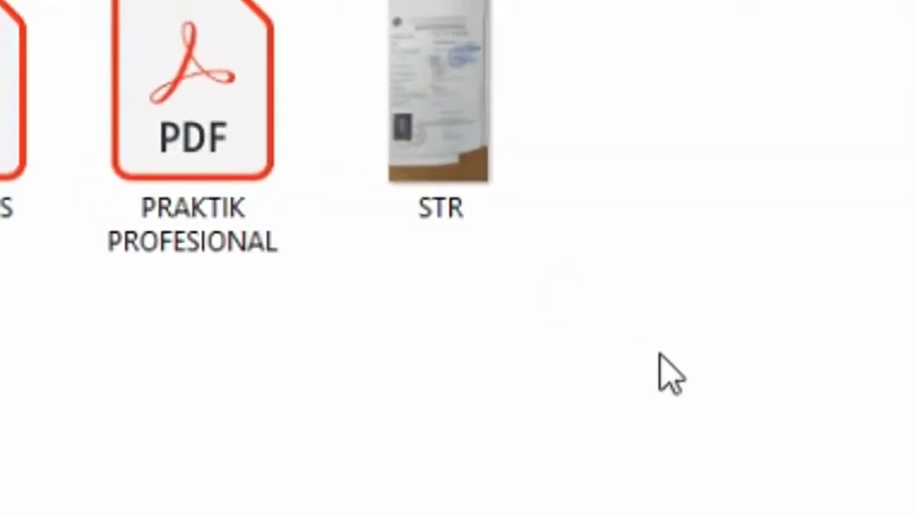
- Attach PRAKTIK PROFESIONAL.pdf as proof and set the start date to 01 Oct 2014
left_click(189, 159)
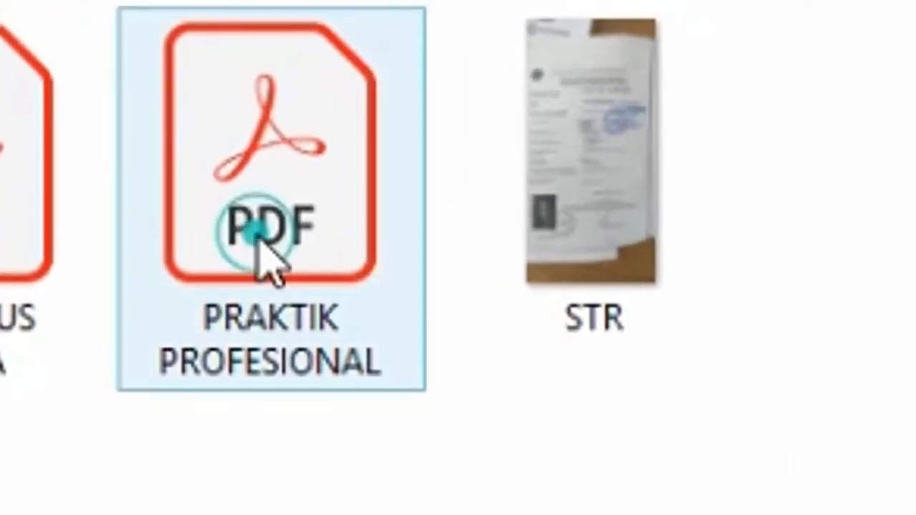
double_click(265, 236)
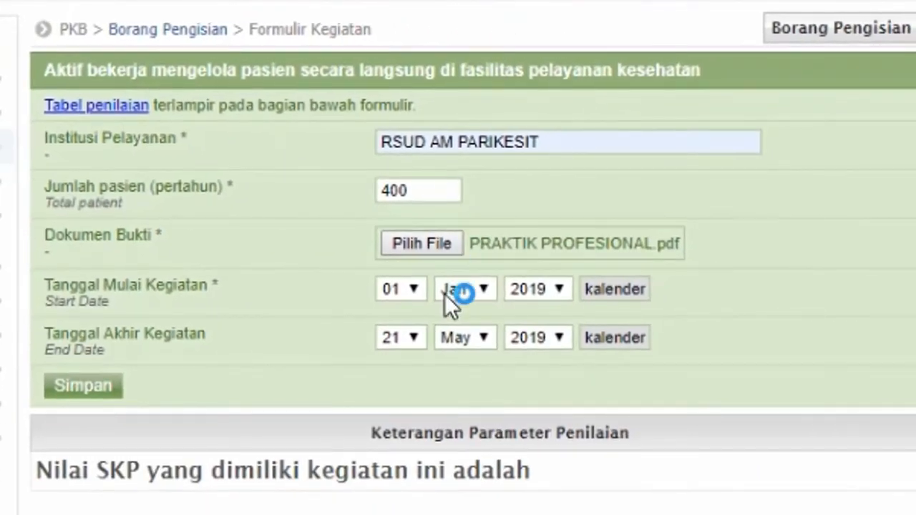
left_click(557, 290)
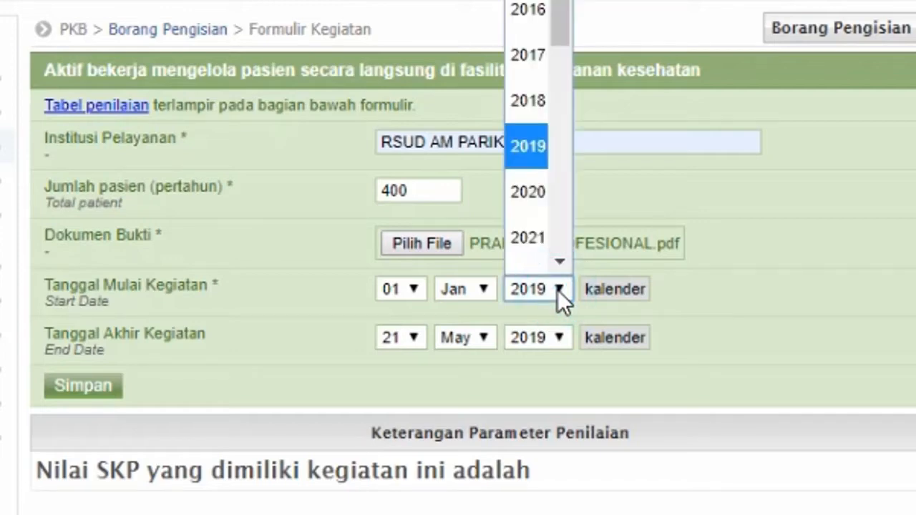
left_click(527, 1)
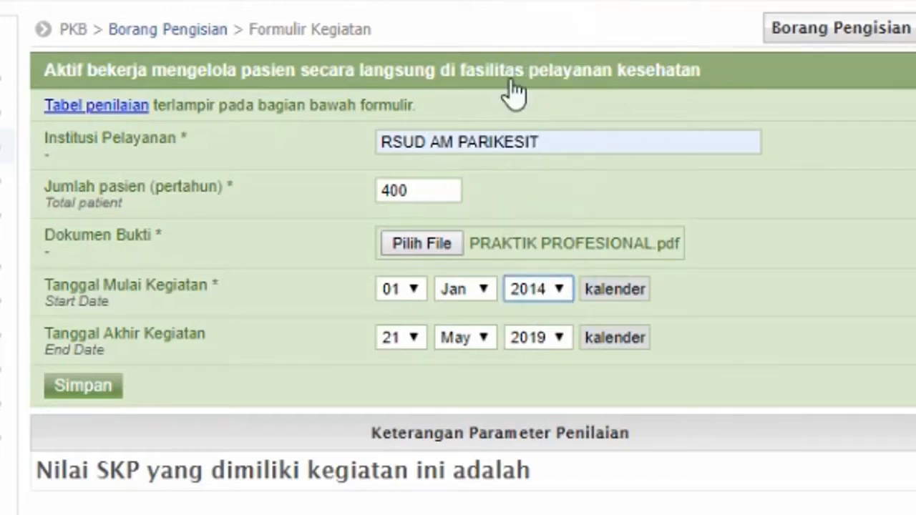
left_click(481, 297)
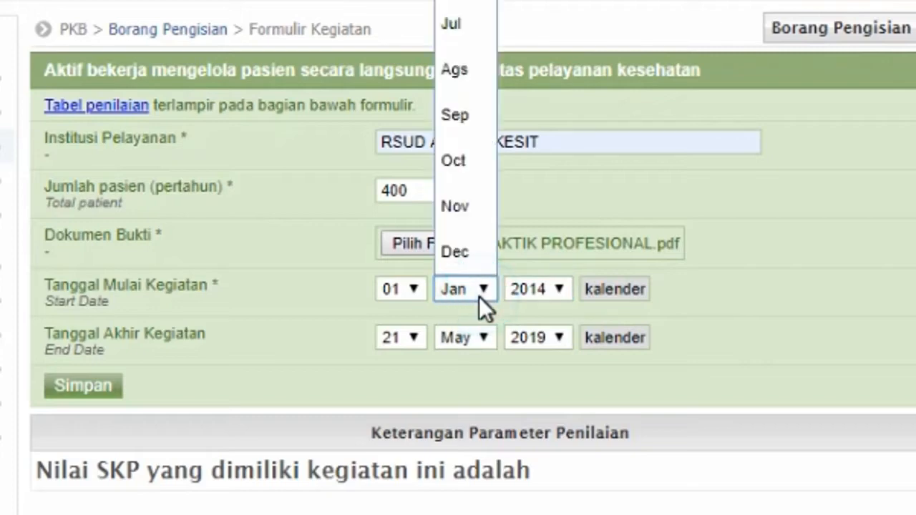
left_click(455, 166)
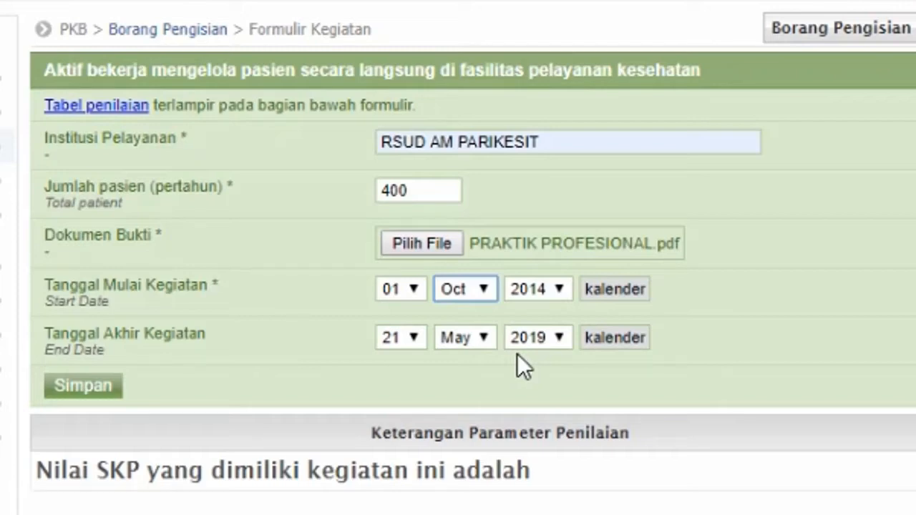
- Set the end date to 20 Jun 2015 and save the patient-care entry
left_click(554, 343)
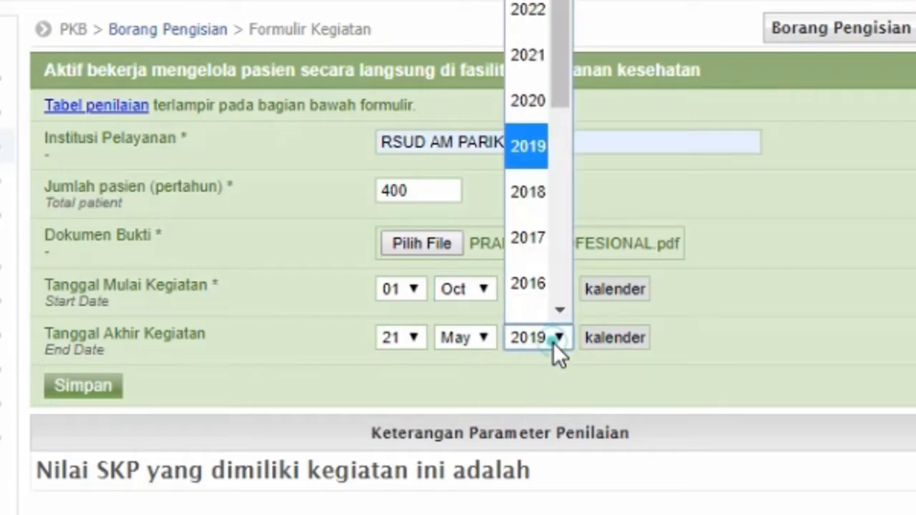
left_click_drag(568, 8, 565, 111)
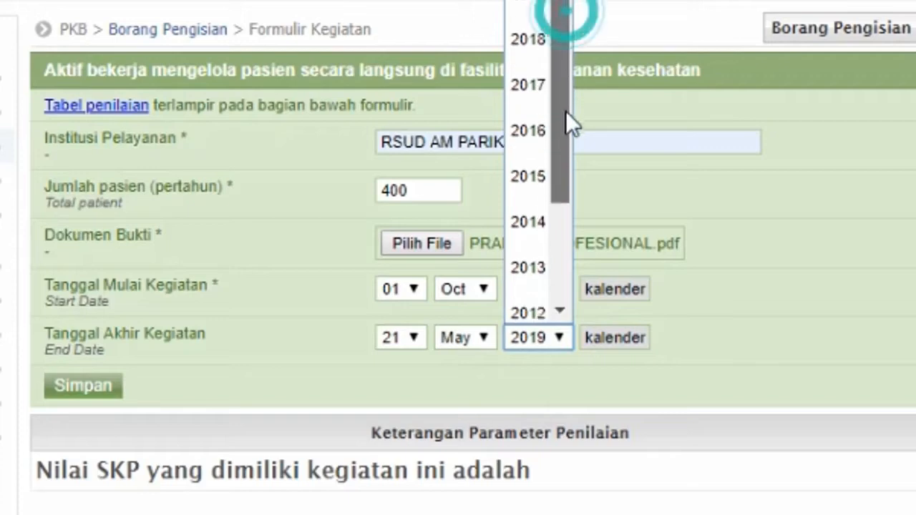
left_click(524, 171)
left_click(477, 340)
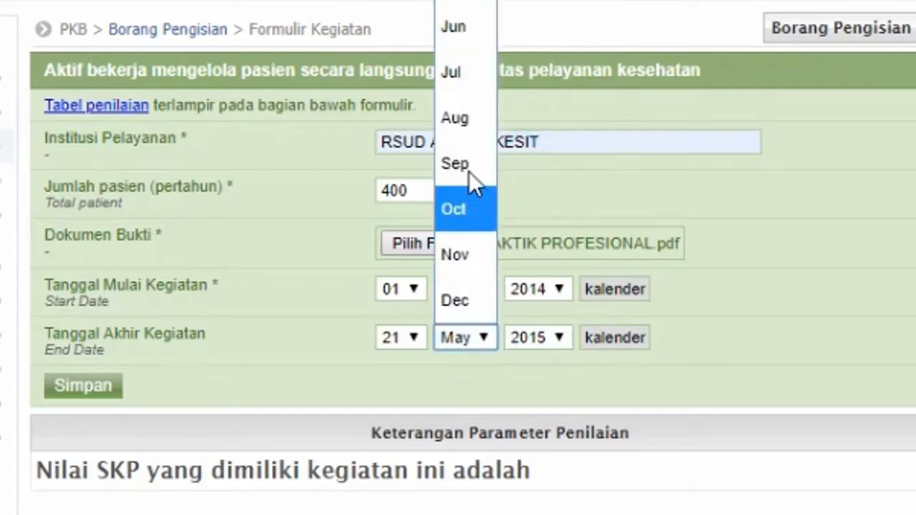
left_click(459, 30)
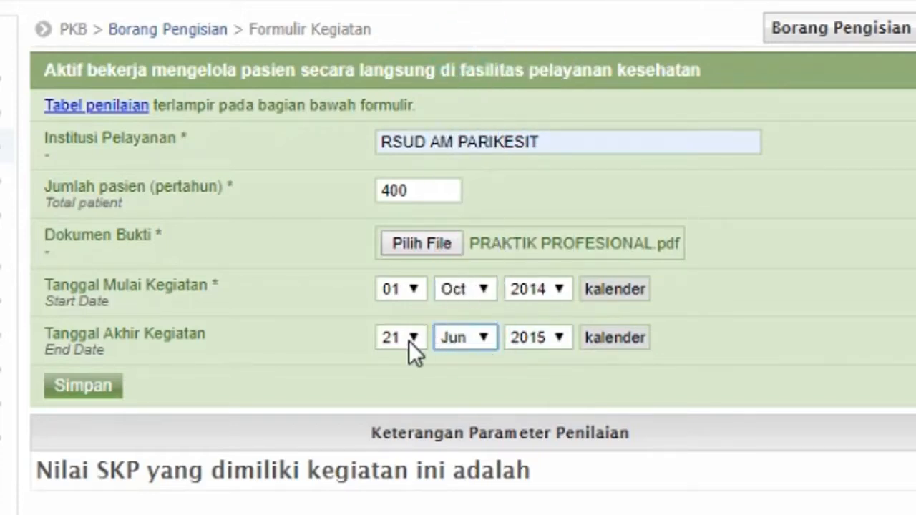
left_click(408, 340)
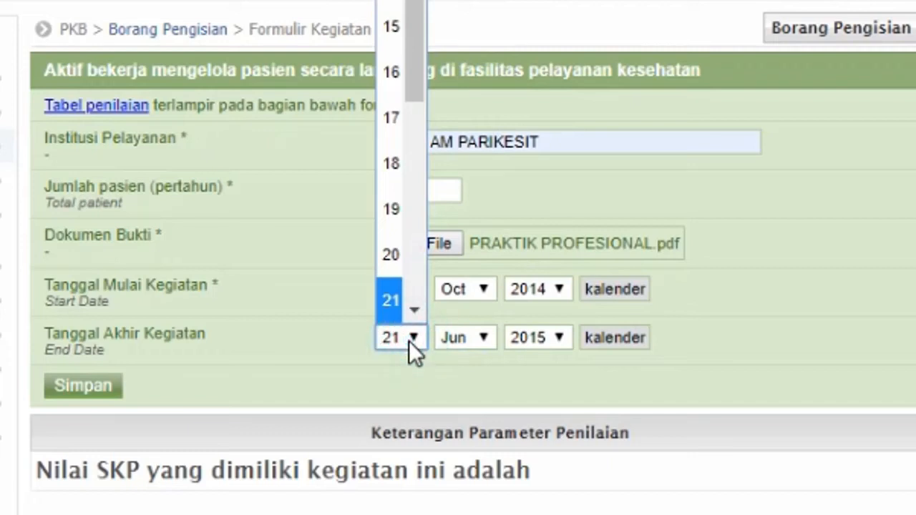
left_click(390, 256)
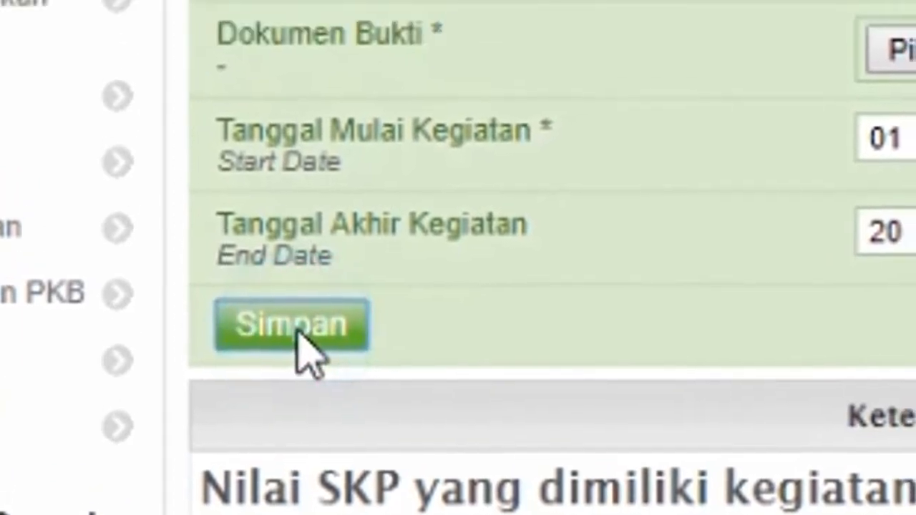
left_click(307, 282)
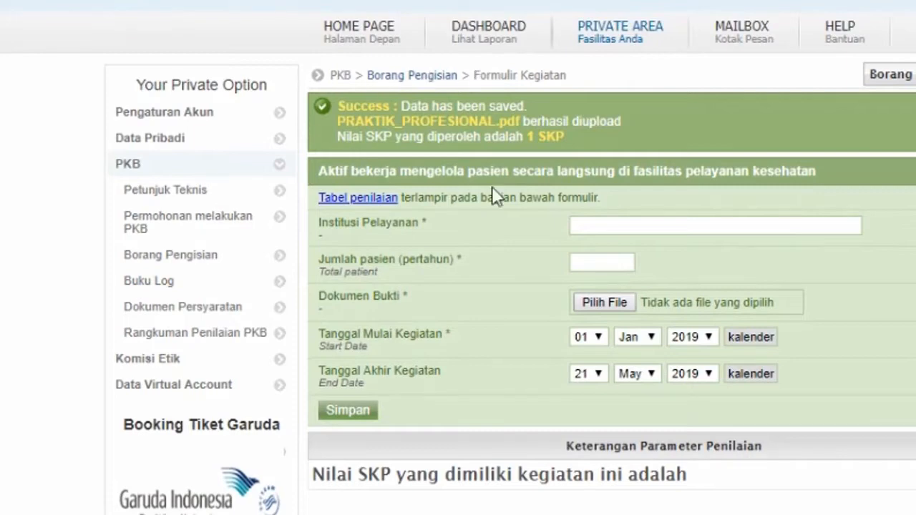
- Refill institution RSUD AM PARIKESIT and 400 patients, and attach PRAKTIK PROFESIONAL as proof
left_click(623, 224)
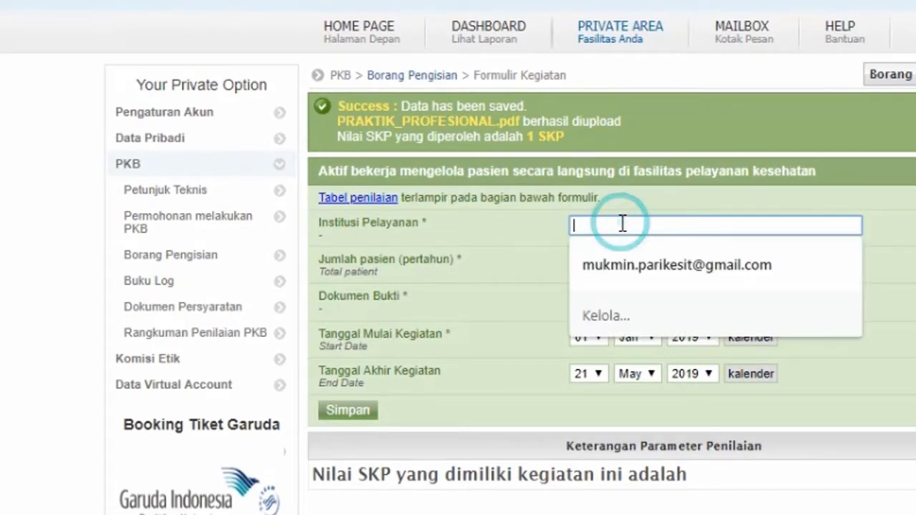
type("R")
left_click(624, 264)
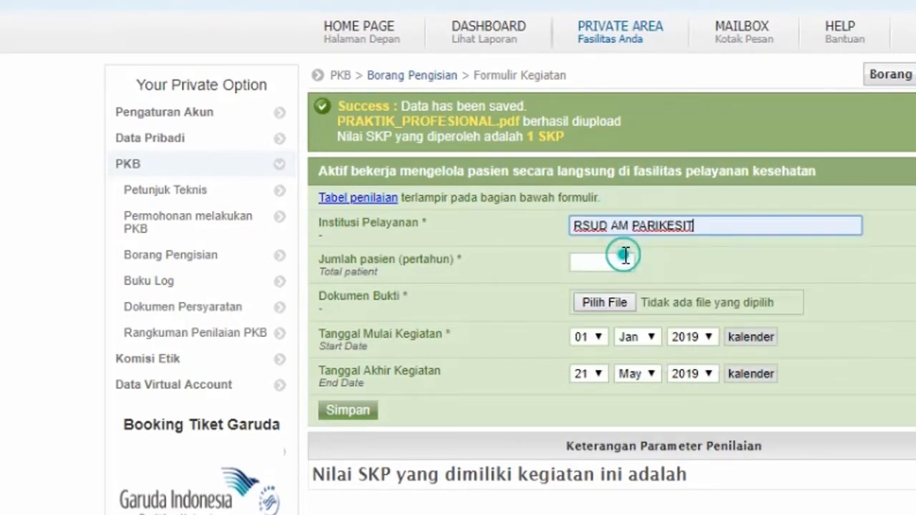
left_click(615, 264)
left_click(614, 336)
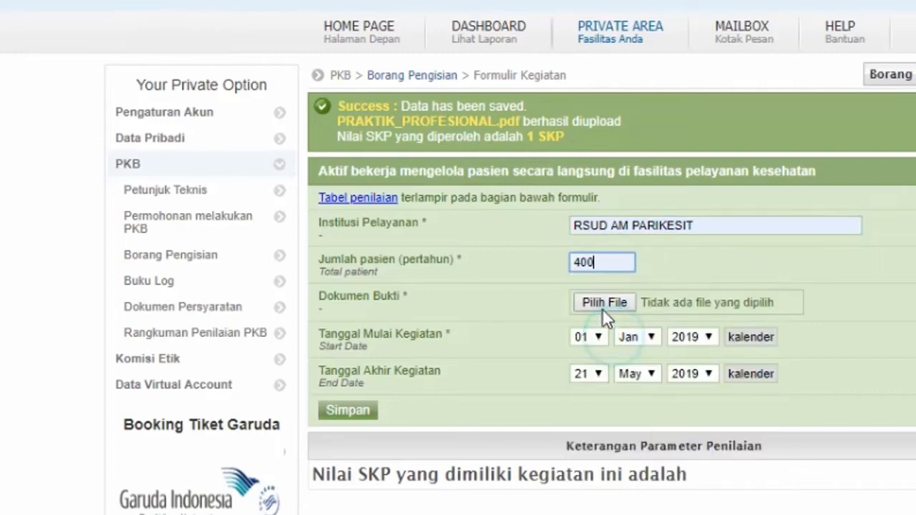
left_click(600, 303)
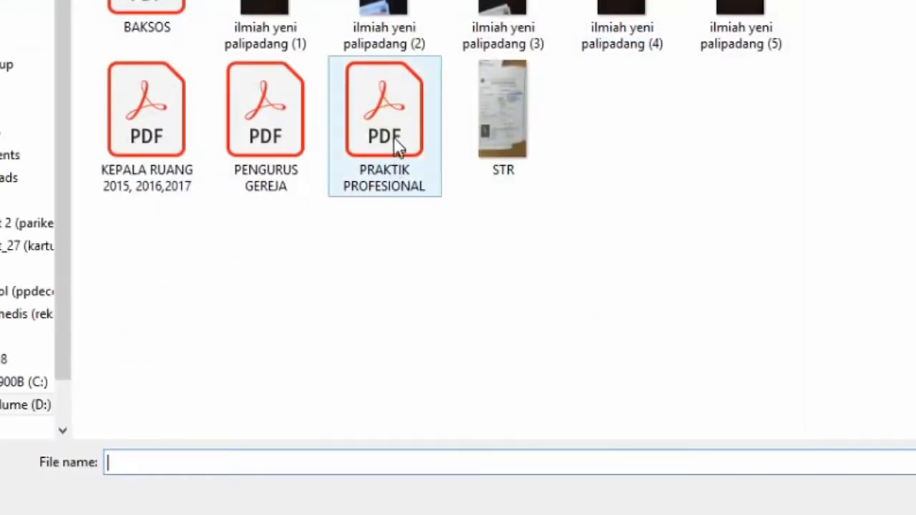
double_click(398, 145)
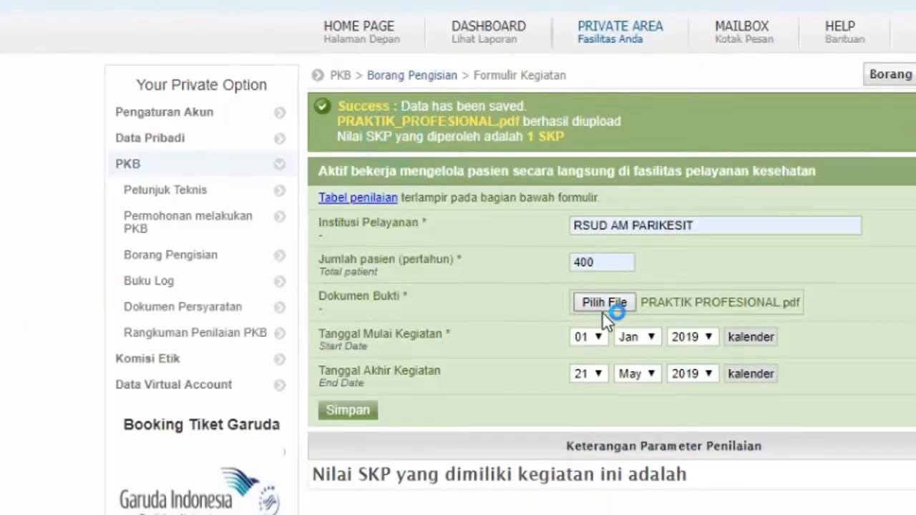
- Set the activity period to 21 Jun 2015 through 20 Jun 2016
left_click(703, 337)
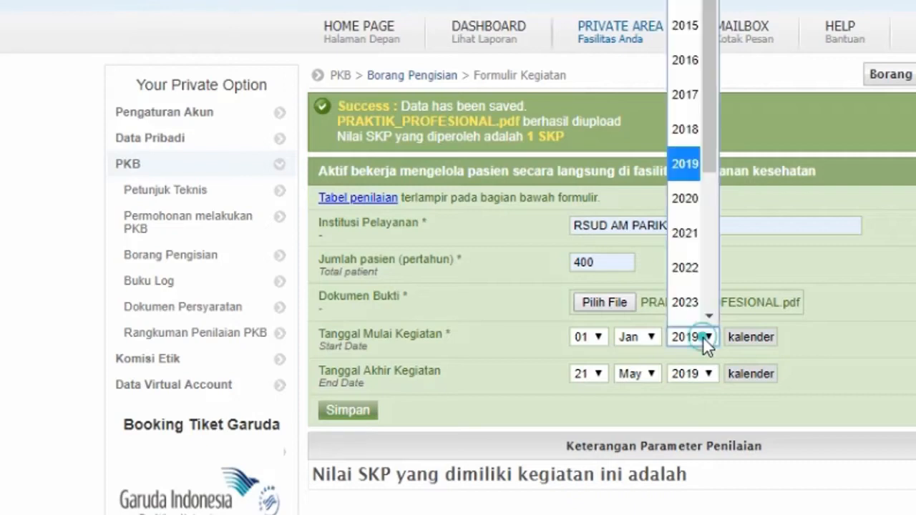
left_click(691, 26)
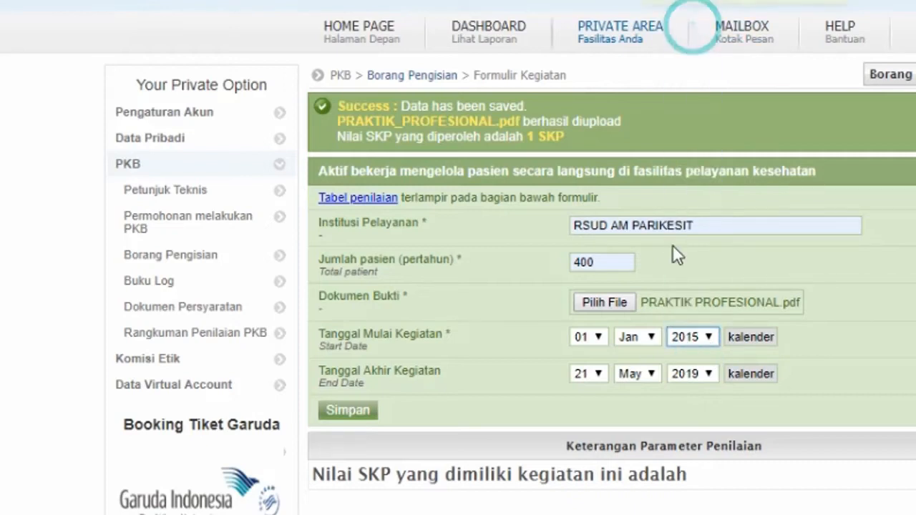
left_click(650, 338)
left_click(631, 105)
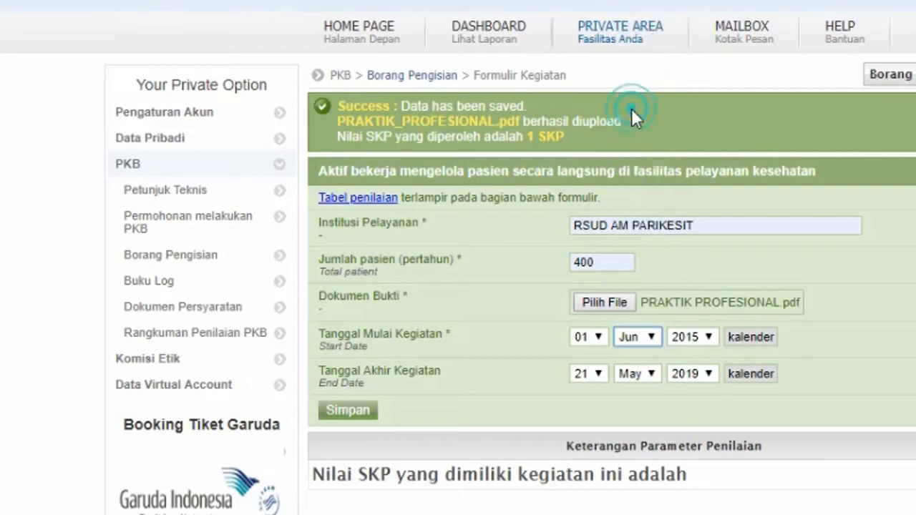
left_click(596, 340)
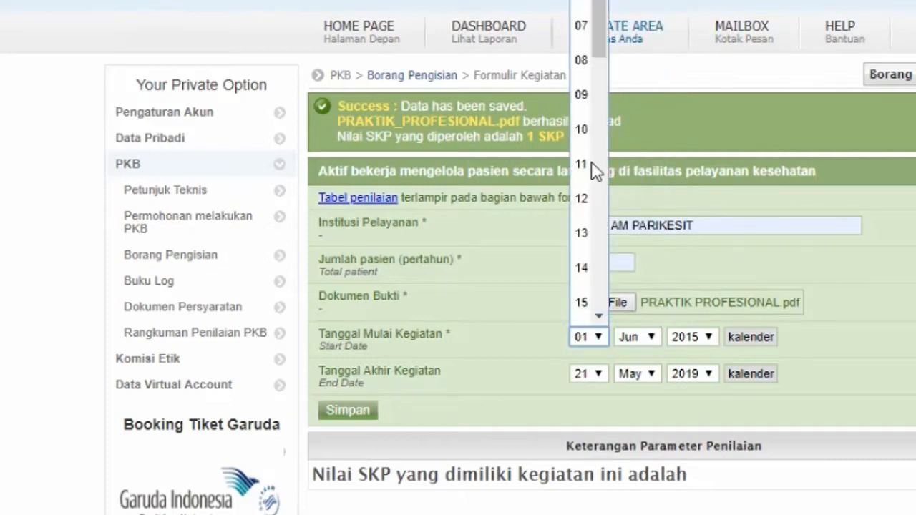
left_click_drag(599, 36, 606, 211)
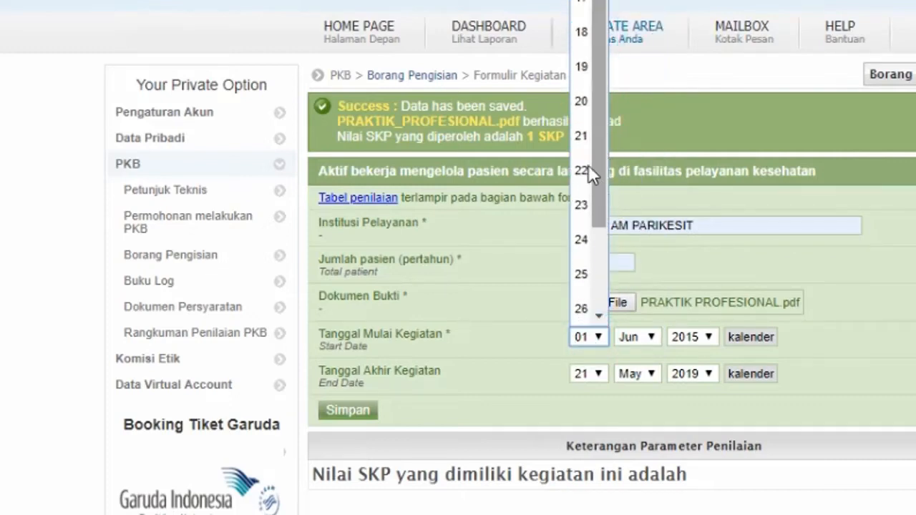
left_click(582, 136)
left_click(598, 374)
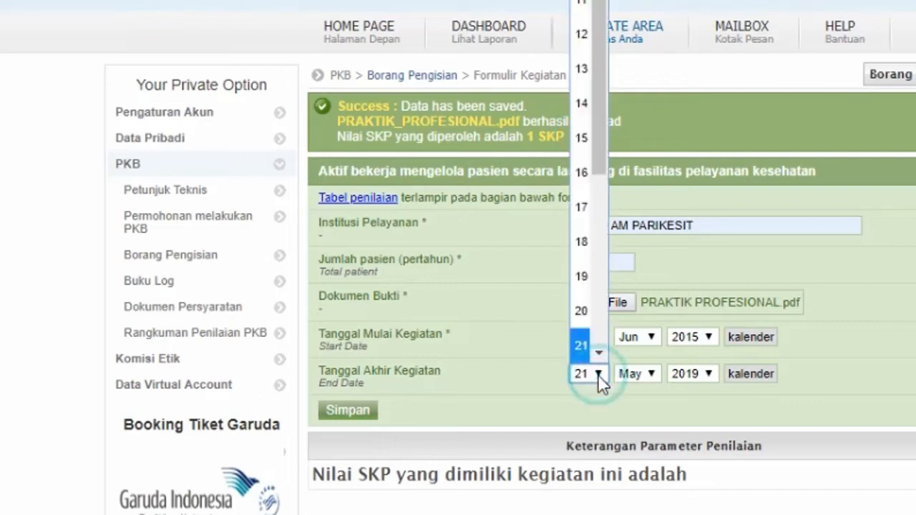
left_click(581, 311)
left_click(635, 372)
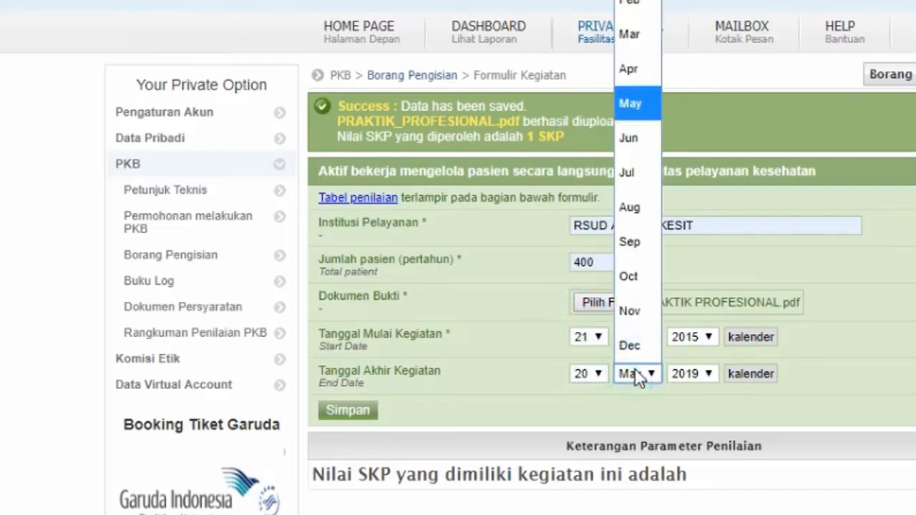
left_click(628, 137)
left_click(697, 374)
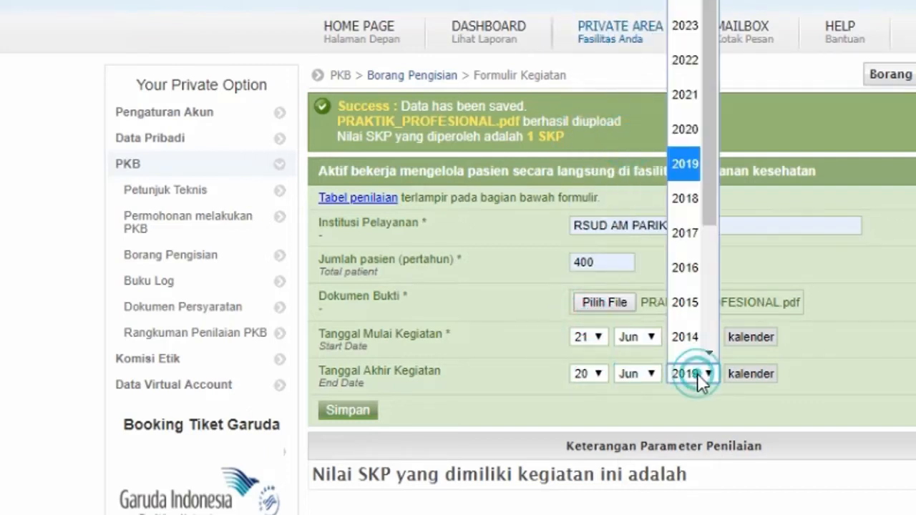
left_click(684, 246)
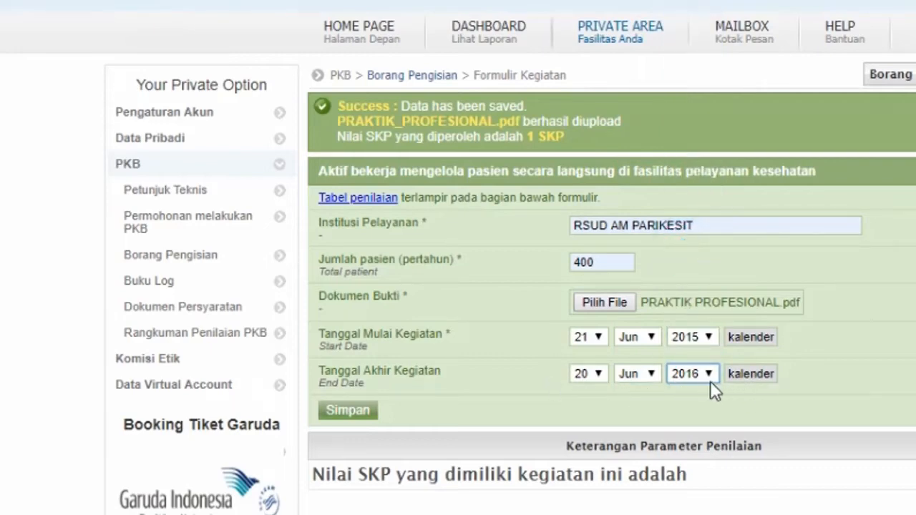
- Save the 2015–2016 entry, then refill RSUD AM PARIKESIT, 400 patients and PRAKTIK PROFESIONAL proof
left_click(341, 410)
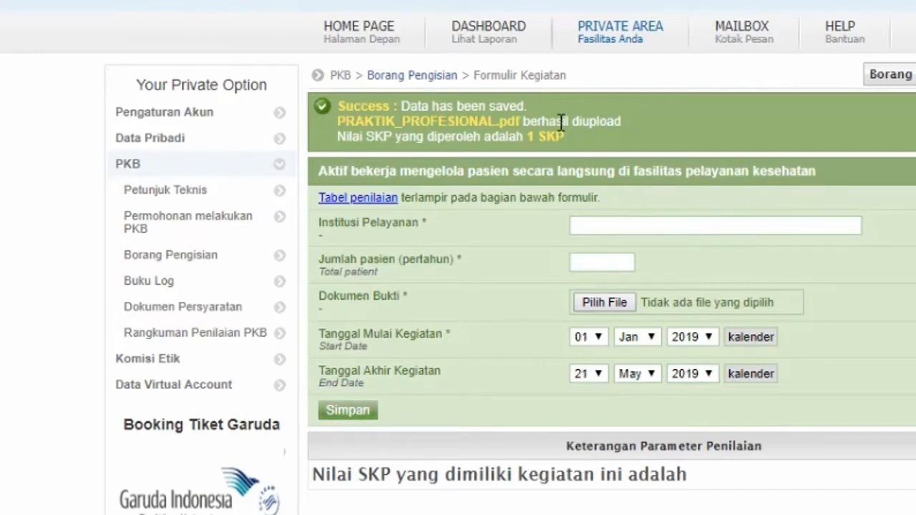
left_click(608, 231)
type("RSUD AM PARIKESIT")
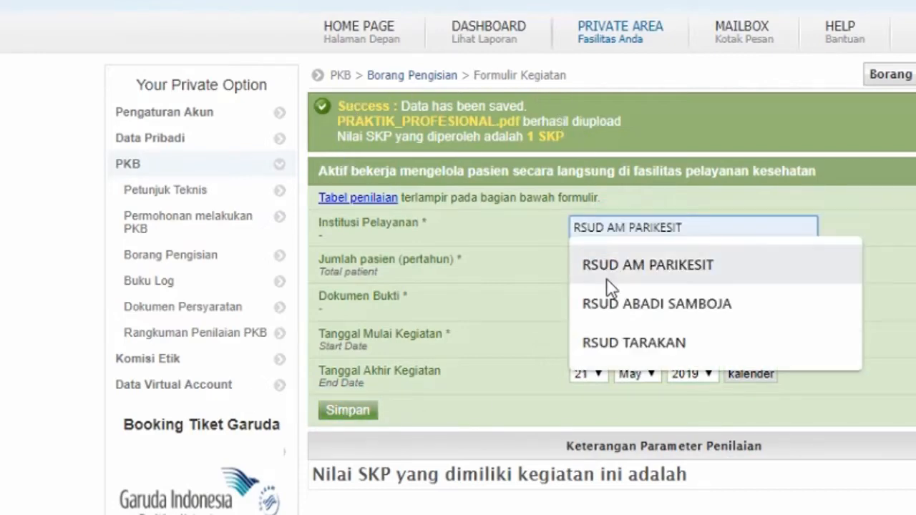
left_click(612, 266)
left_click(607, 263)
left_click(606, 341)
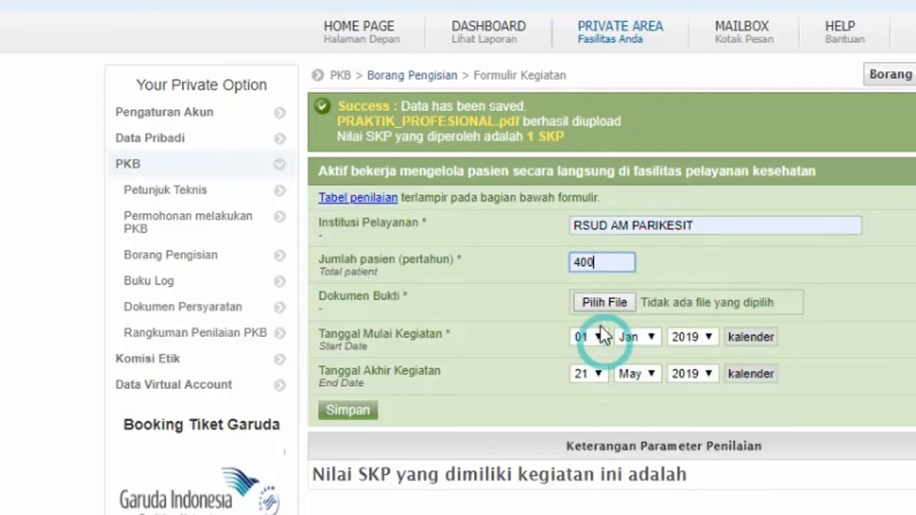
left_click(597, 304)
double_click(376, 141)
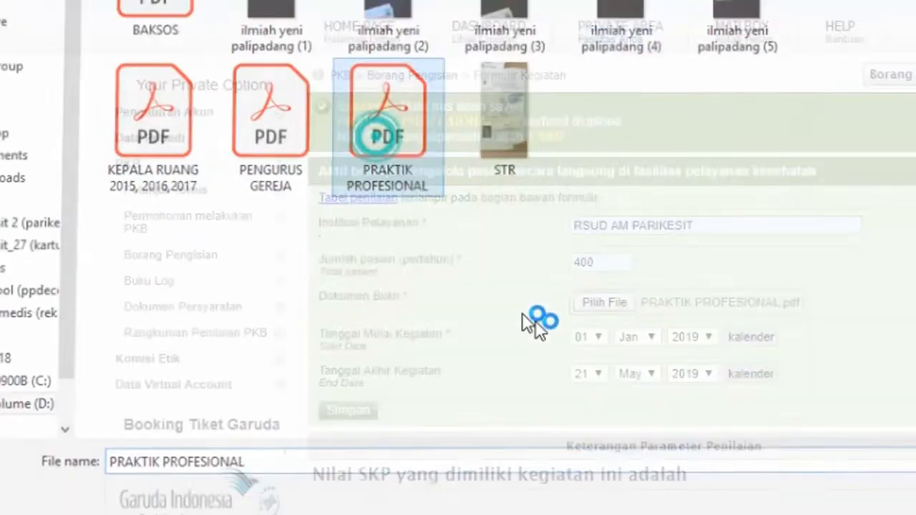
- Set the activity period to 21 Jun 2016 through 20 Jun 2017
left_click(701, 335)
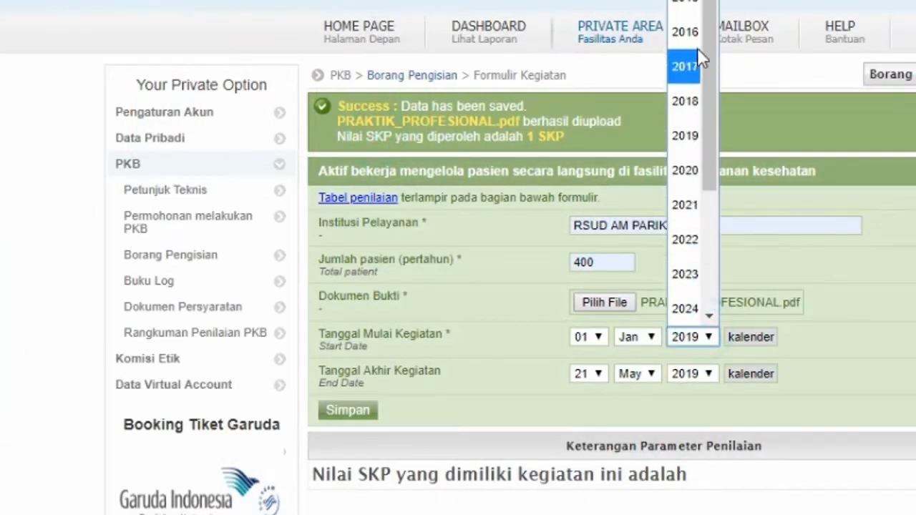
left_click(695, 33)
left_click(636, 337)
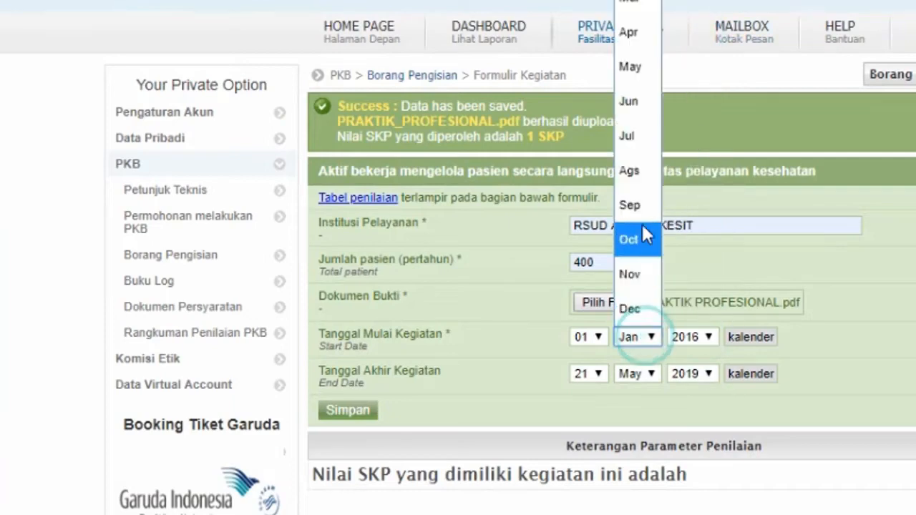
left_click(633, 104)
left_click(594, 335)
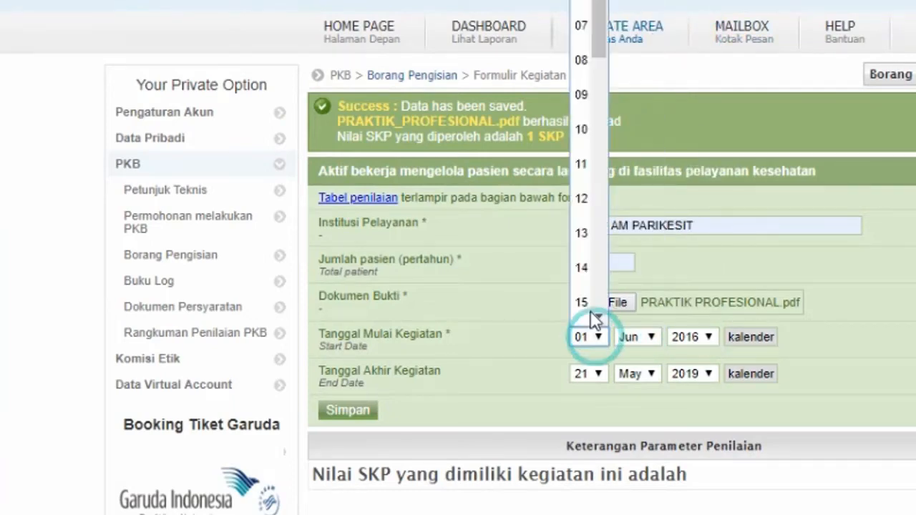
scroll(602, 145, "down", 3)
left_click(603, 196)
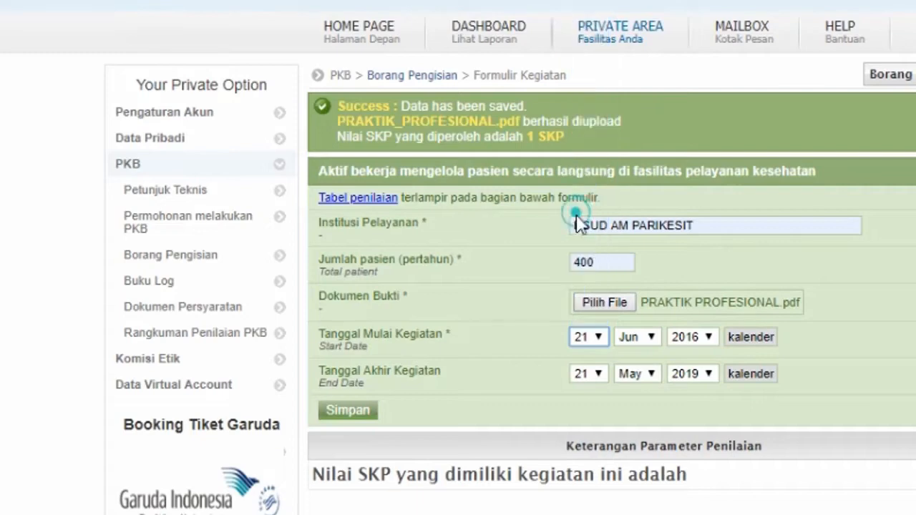
left_click(588, 373)
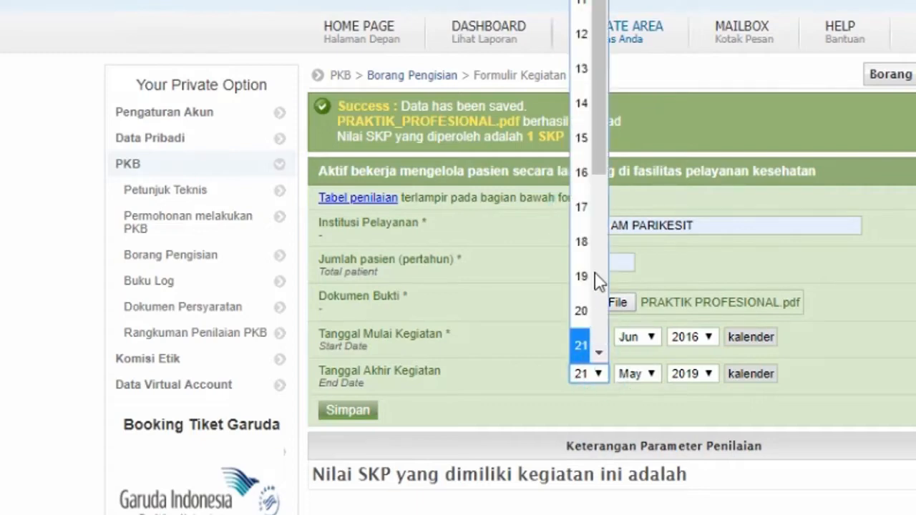
left_click(581, 307)
left_click(633, 374)
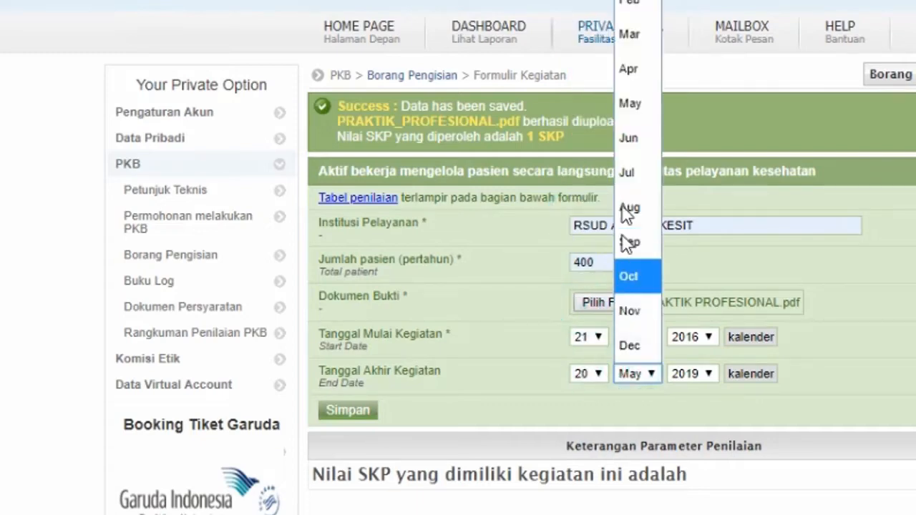
left_click(620, 134)
left_click(691, 374)
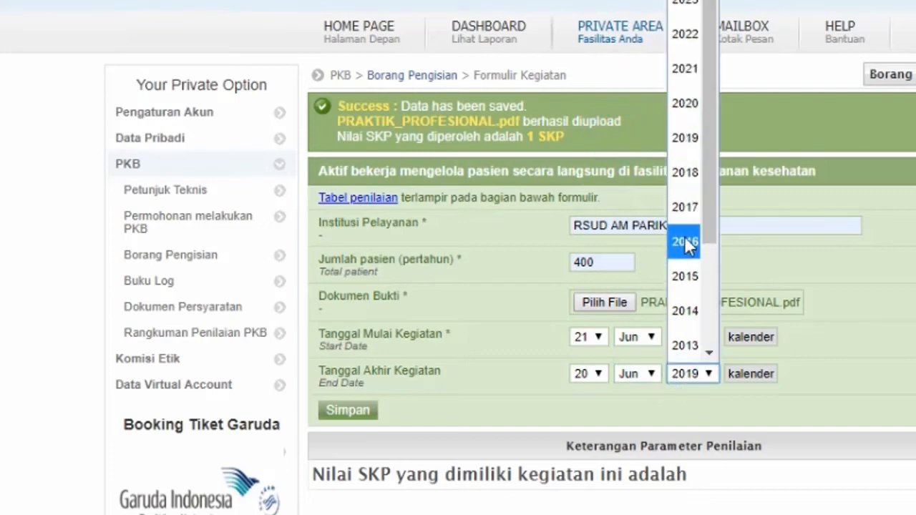
left_click(689, 236)
- Save the 2016–2017 entry and refill RSUD AM PARIKESIT with 400 patients for the next one
left_click(360, 408)
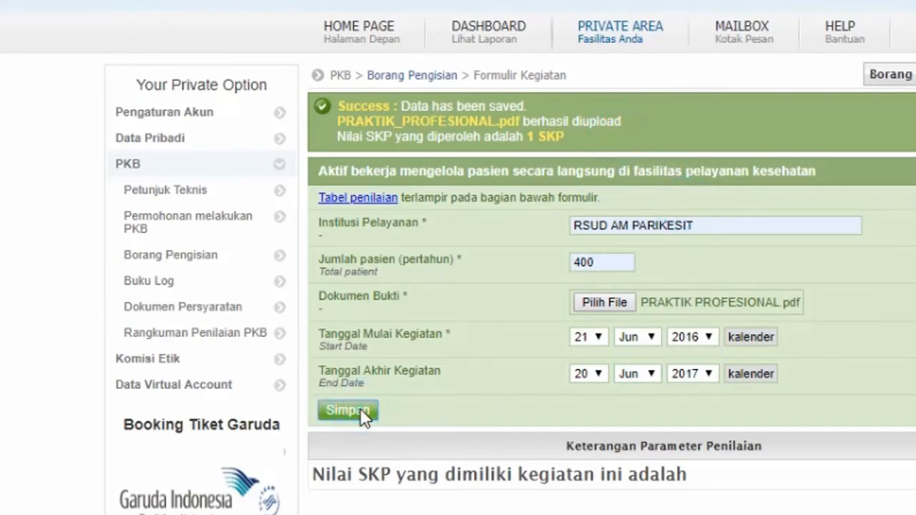
left_click(612, 224)
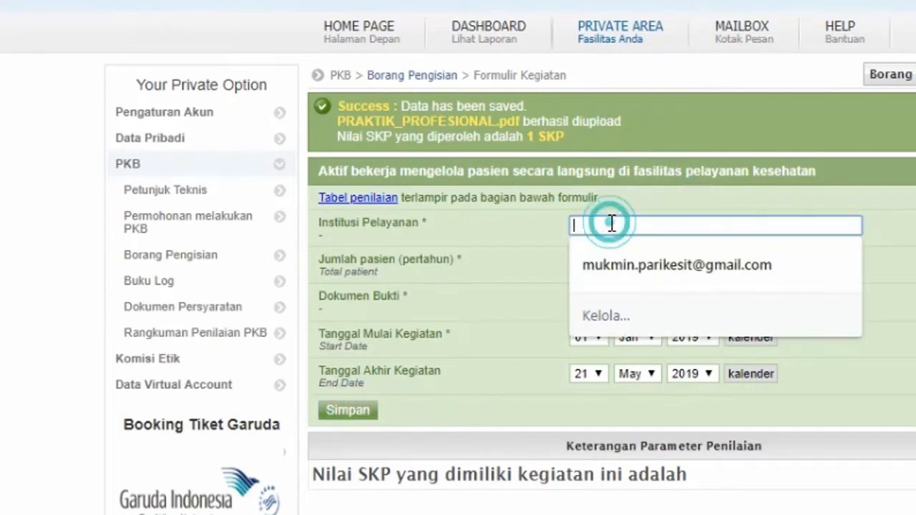
type("R")
left_click(602, 264)
left_click(615, 262)
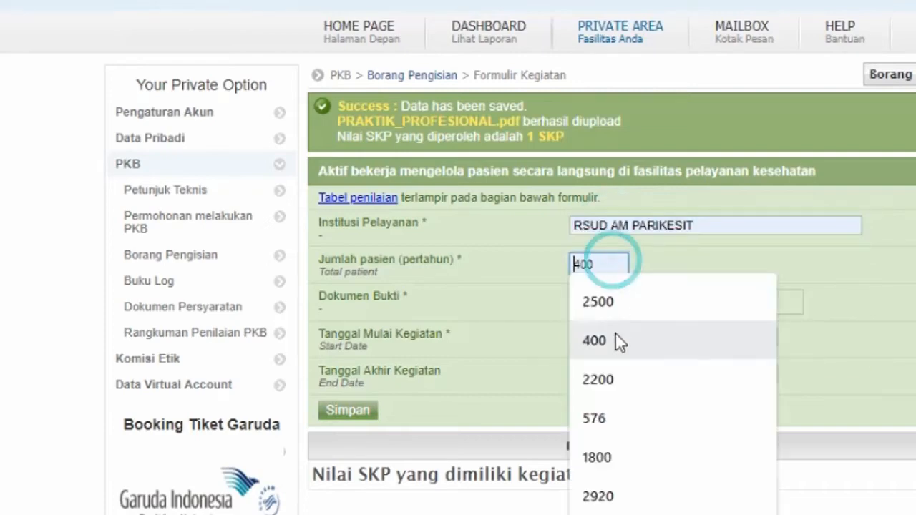
left_click(613, 339)
left_click(601, 301)
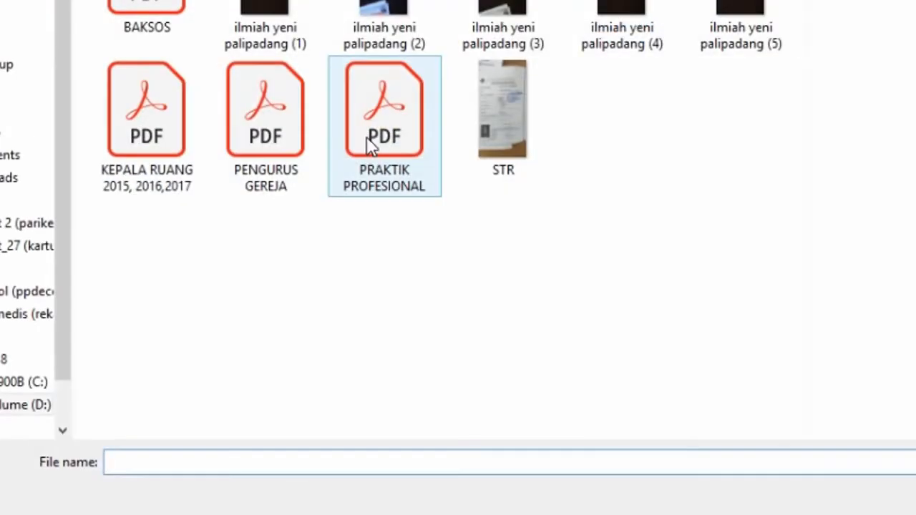
- Attach PRAKTIK PROFESIONAL as evidence and set the period to 21 Jun 2017 through 20 Jun 2018
double_click(372, 140)
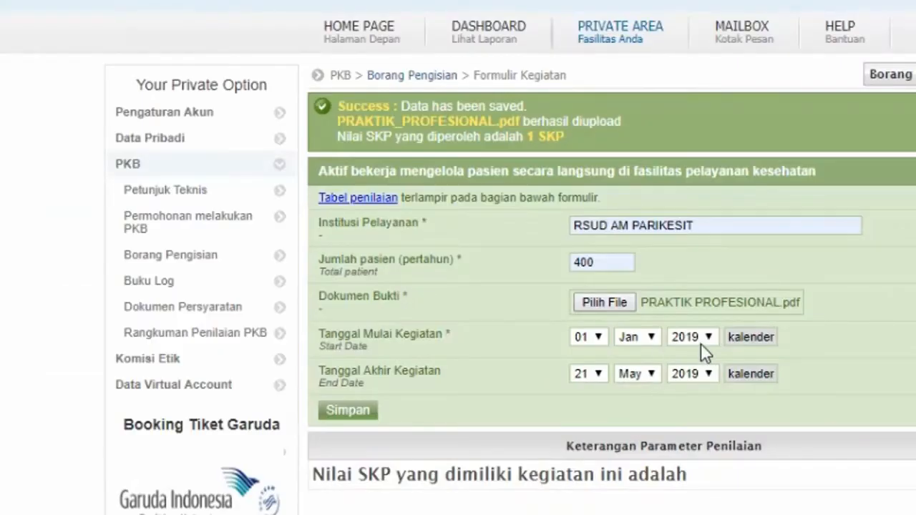
left_click(701, 344)
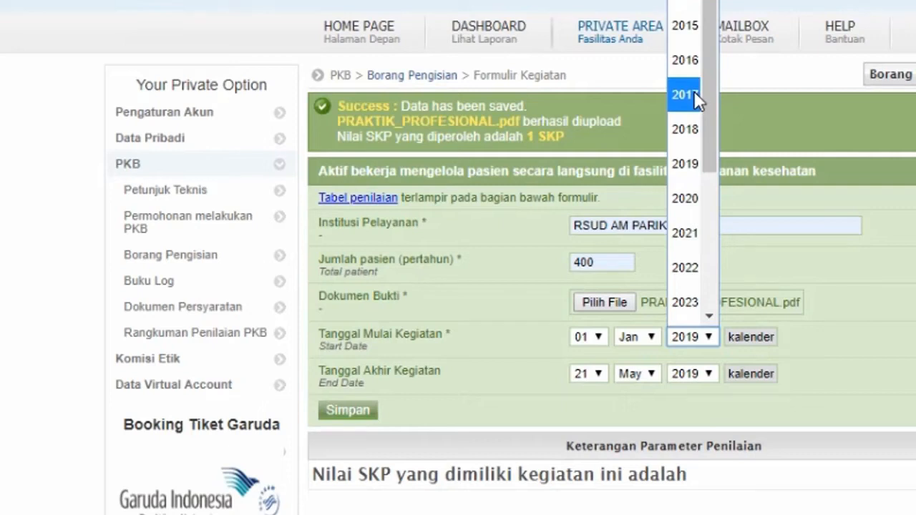
left_click(694, 91)
left_click(705, 373)
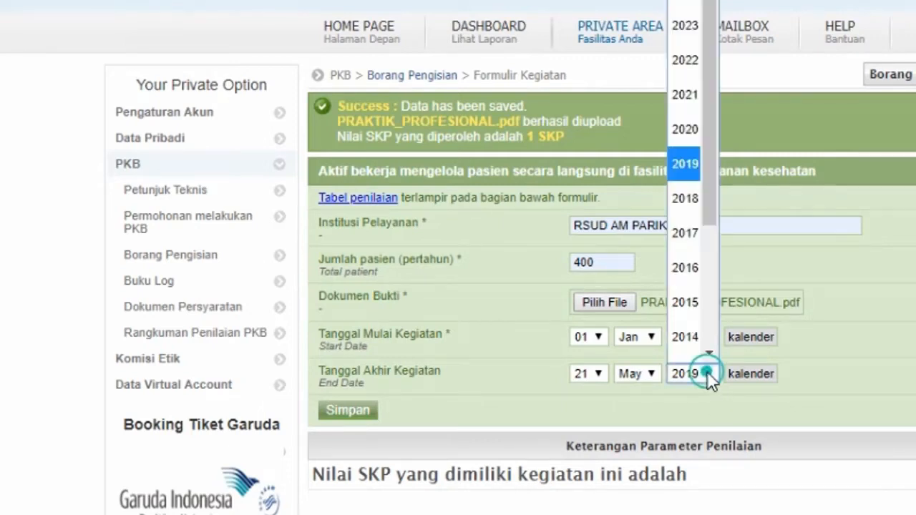
left_click(694, 202)
left_click(642, 338)
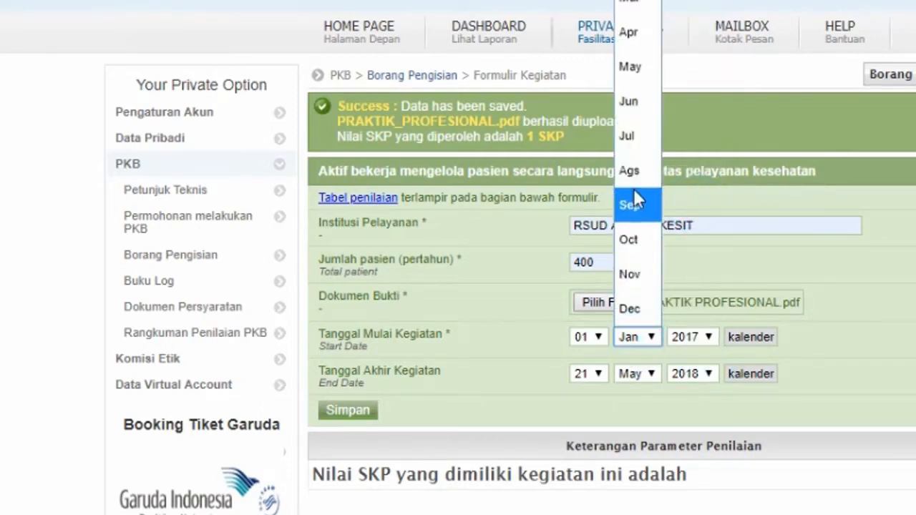
left_click(637, 102)
left_click(650, 376)
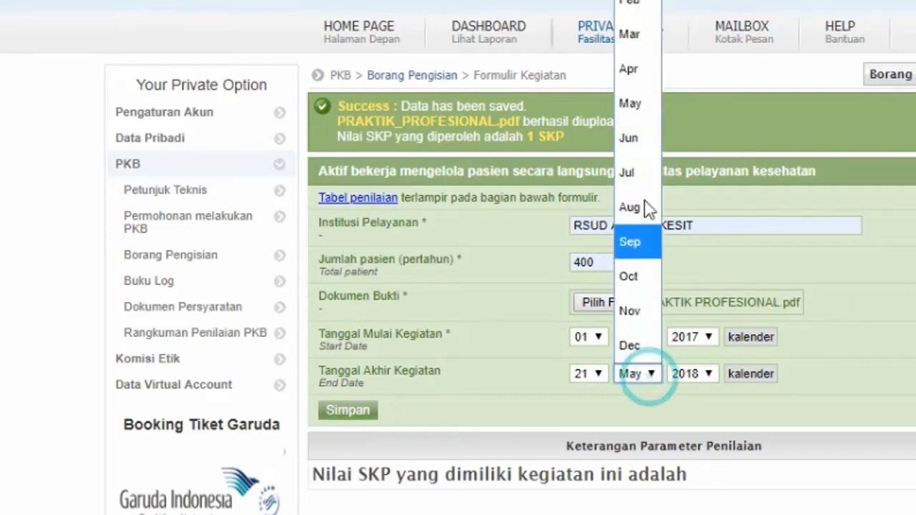
left_click(630, 139)
left_click(587, 338)
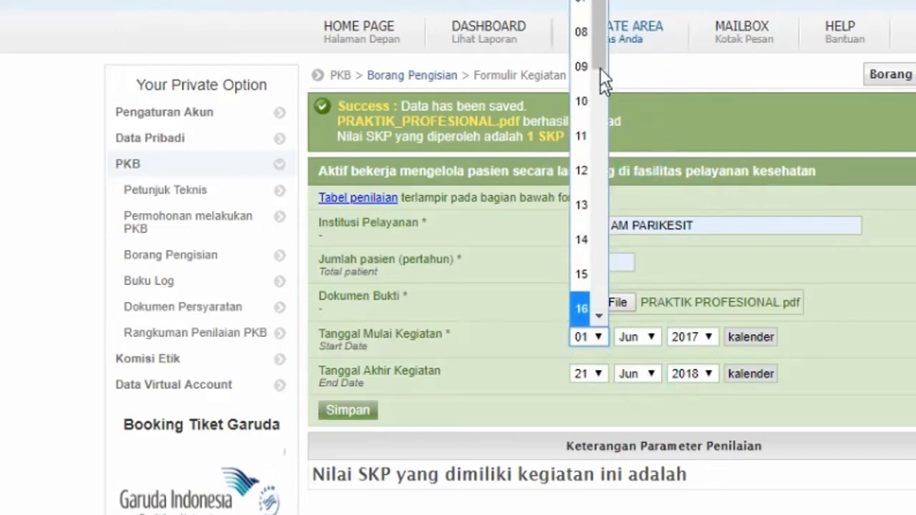
left_click_drag(600, 64, 601, 147)
left_click(593, 289)
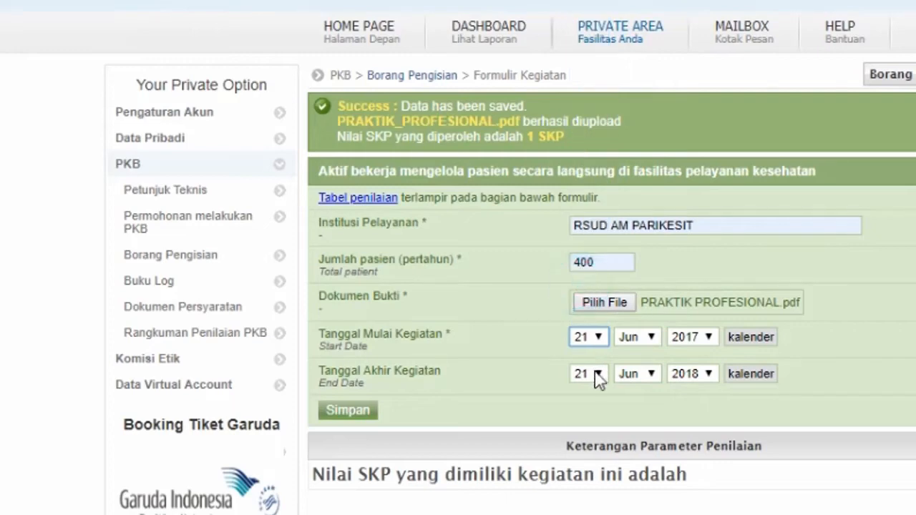
left_click(591, 374)
left_click(582, 309)
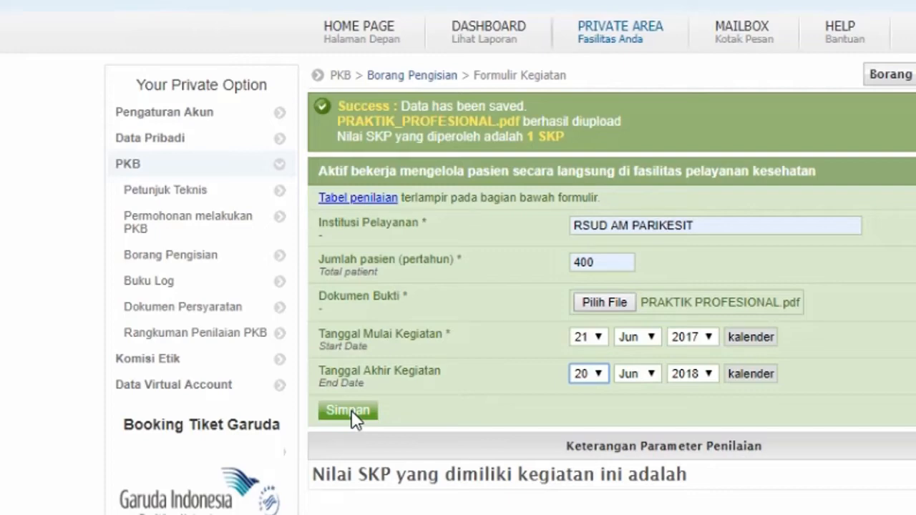
- Change the start and end years to 2016 and 2017, then save the entry
left_click(705, 336)
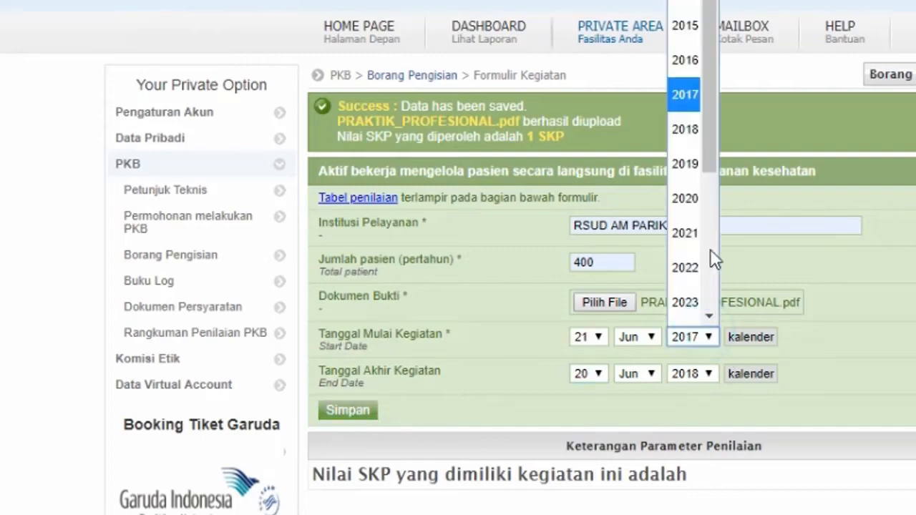
left_click(694, 59)
left_click(700, 379)
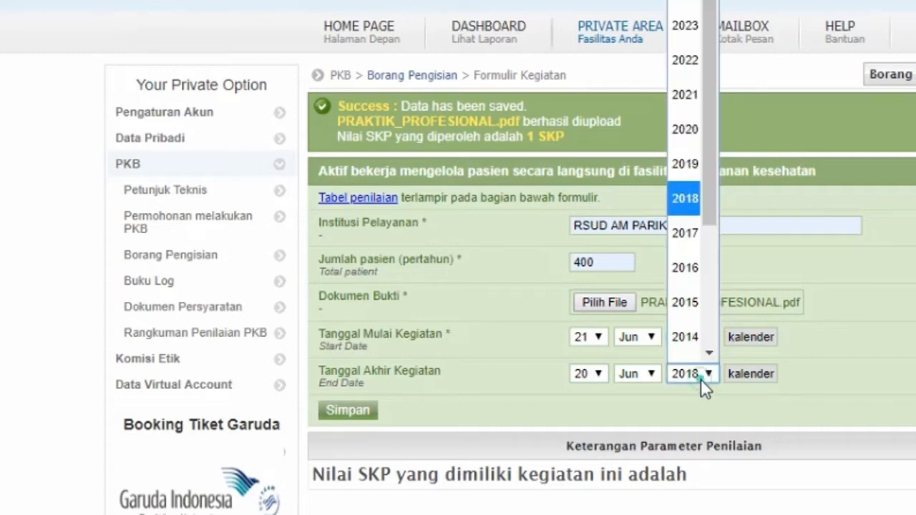
left_click(685, 233)
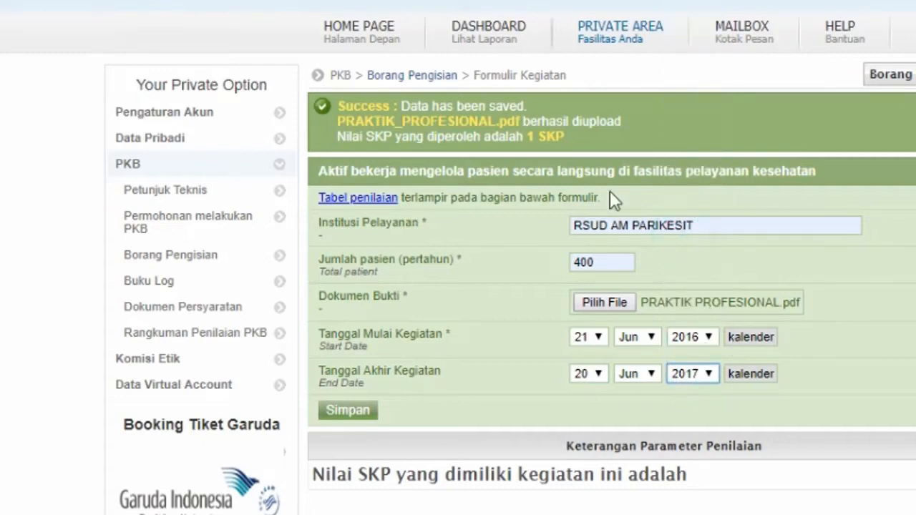
left_click(350, 411)
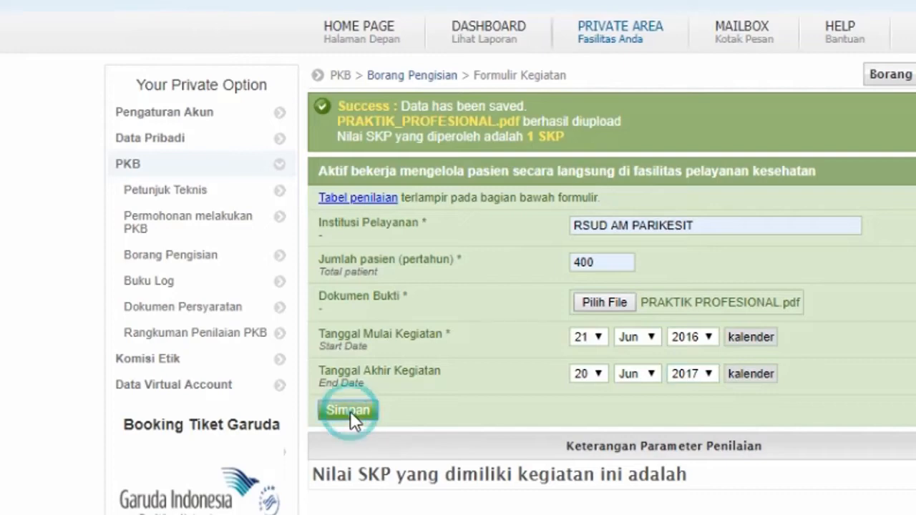
- Fill in RSUD AM PARIKESIT, 400 patients per year, and PRAKTIK PROFESIONAL as the evidence file
left_click(587, 227)
type("RSUD AM PARIKESIT")
left_click(602, 273)
left_click(600, 264)
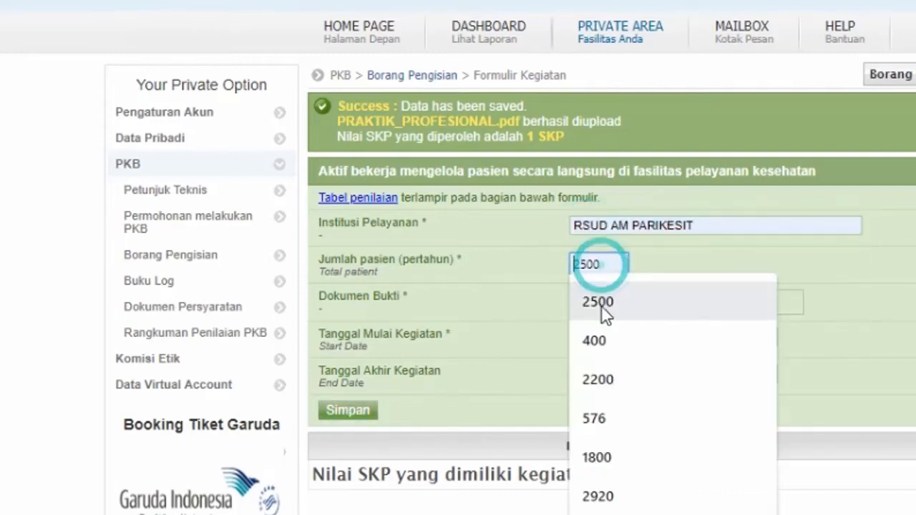
left_click(594, 340)
left_click(598, 303)
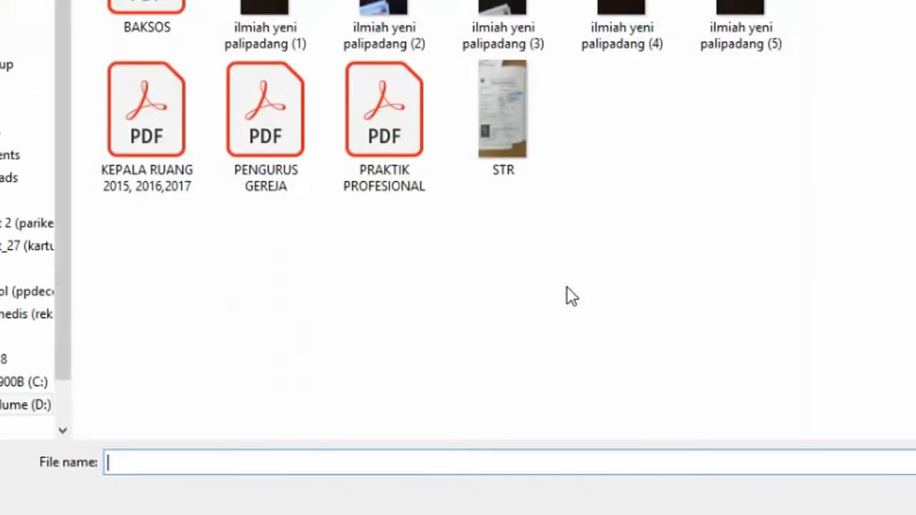
left_click(385, 115)
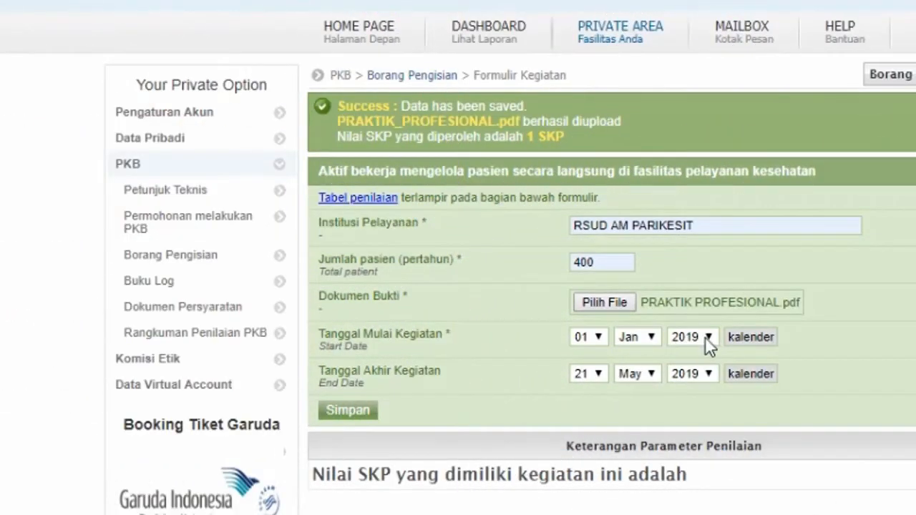
- Set the start year to 2017, the end year to 2018, and both months to Jun
left_click(705, 339)
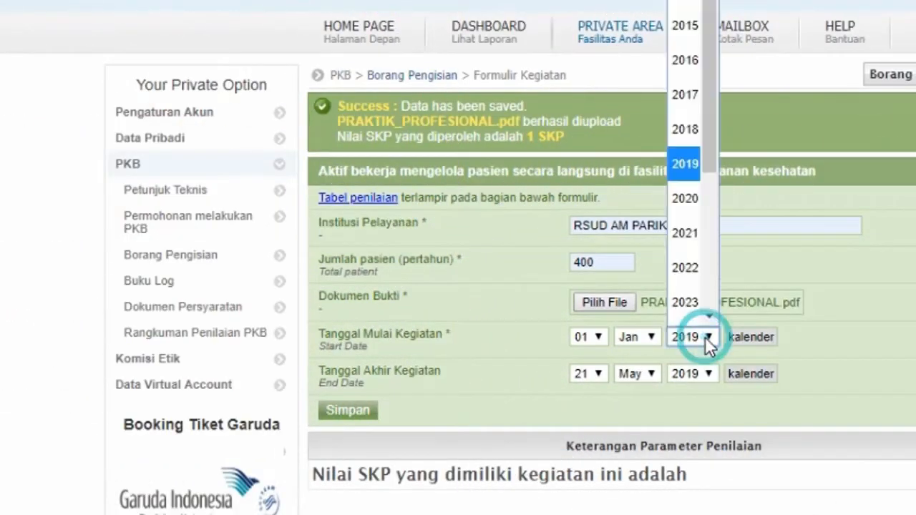
left_click(692, 96)
left_click(705, 374)
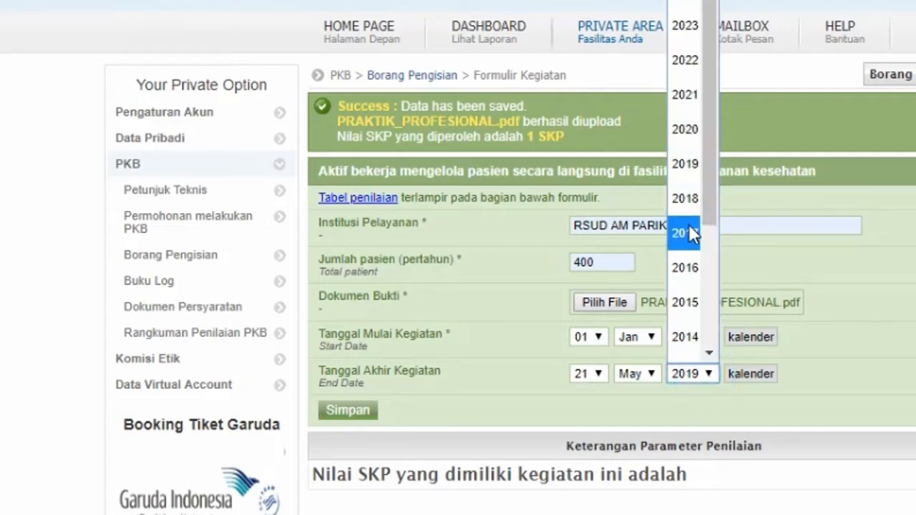
left_click(687, 202)
left_click(638, 338)
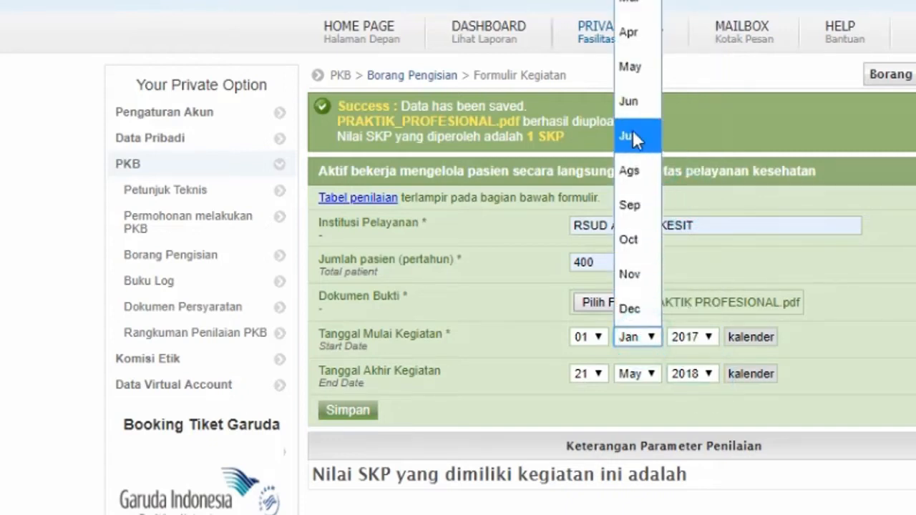
left_click(628, 101)
left_click(641, 371)
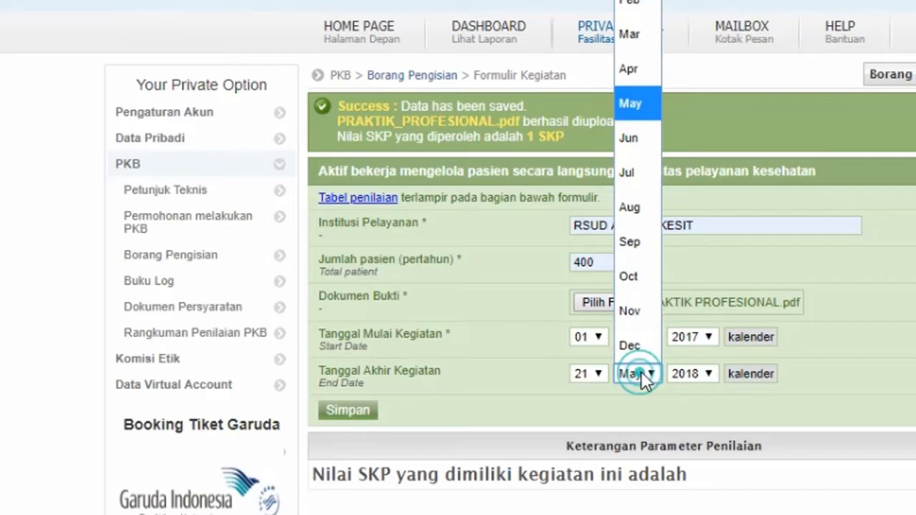
left_click(629, 138)
- Set the end day to 20 and the start day to 21, then save the entry
left_click(599, 373)
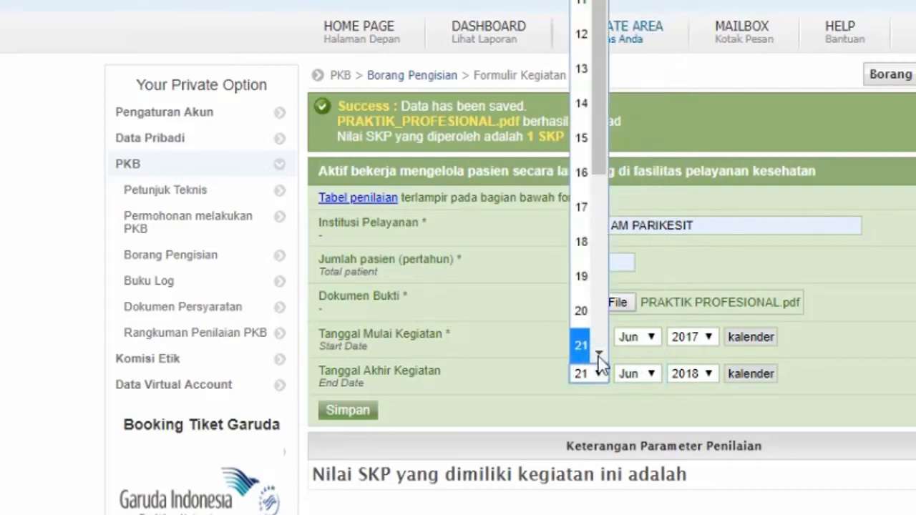
left_click(580, 311)
left_click(590, 336)
key("Escape")
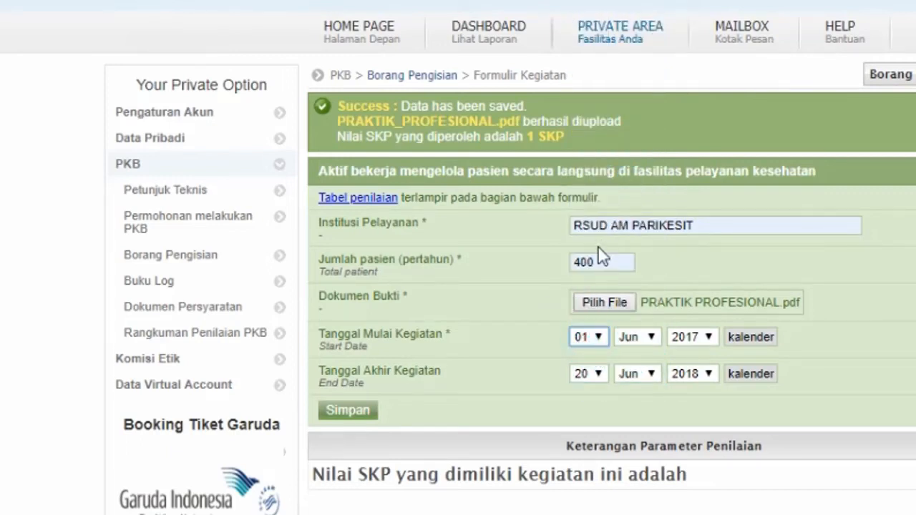
left_click(597, 337)
scroll(595, 135, "down", 4)
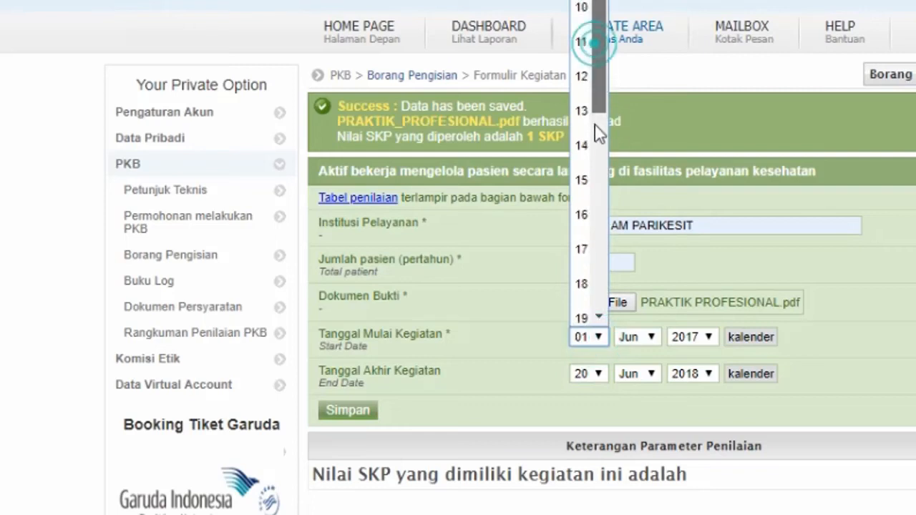
left_click(581, 257)
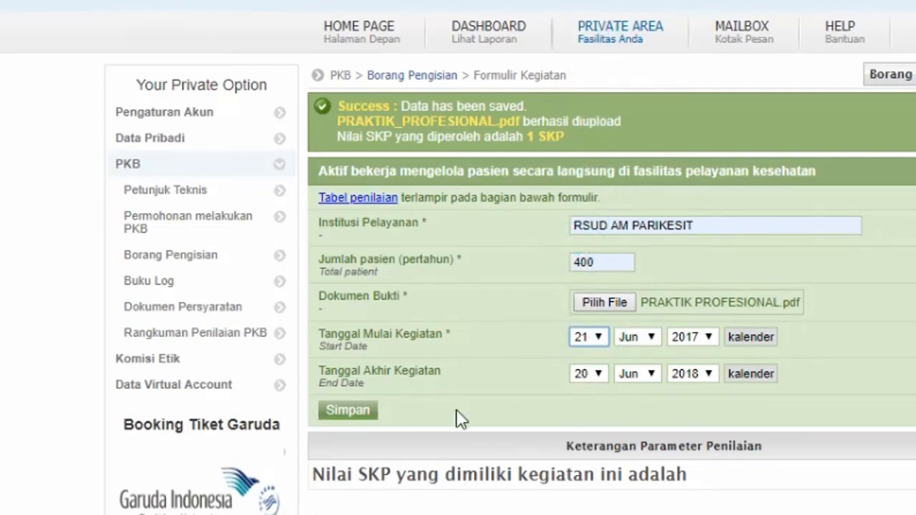
left_click(362, 411)
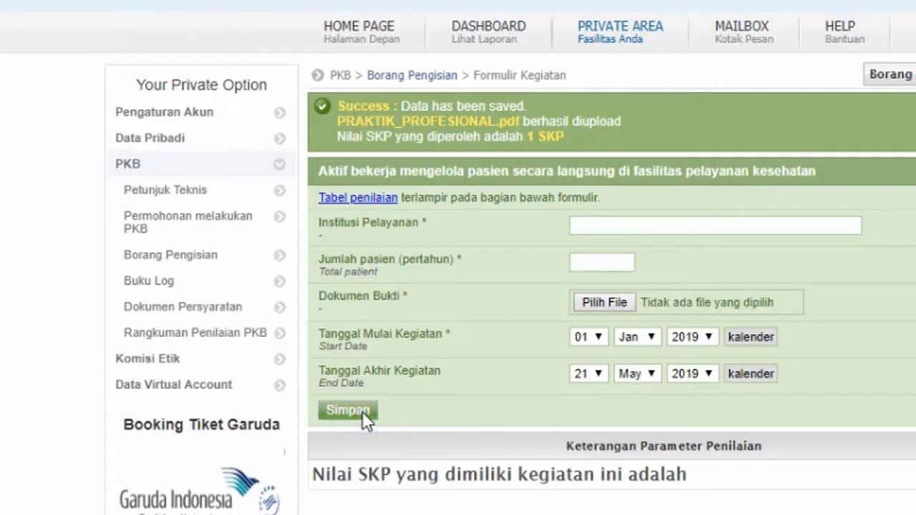
- Fill in RSUD AM PARIKESIT, 400 patients per year, and attach PRAKTIK PROFESIONAL as evidence
left_click(683, 227)
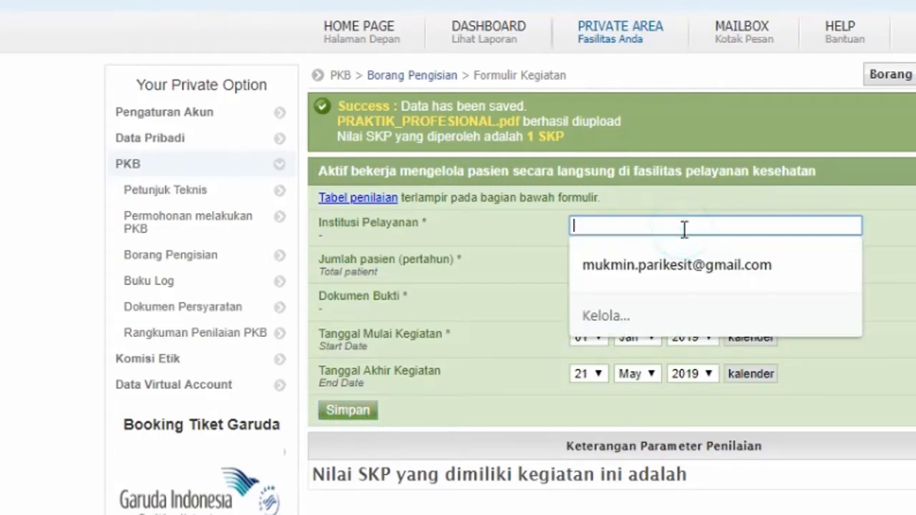
type("r")
left_click(666, 266)
left_click(634, 260)
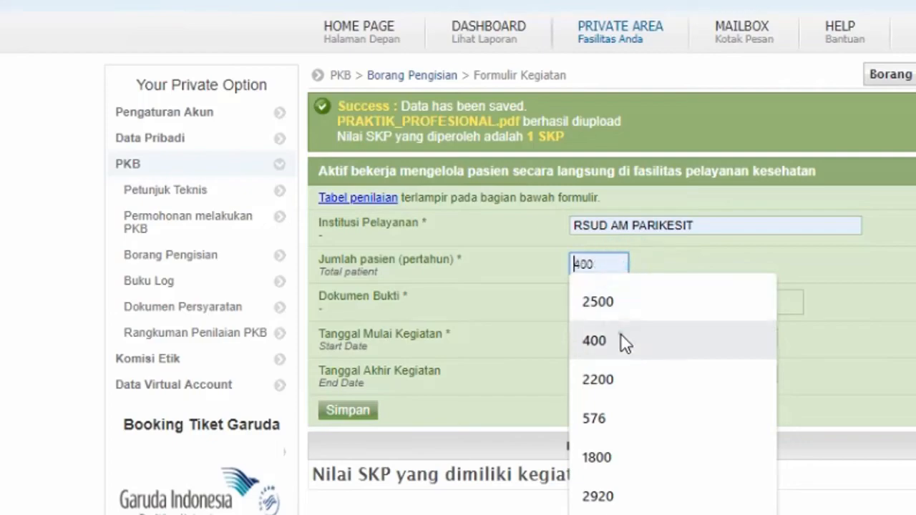
left_click(621, 337)
left_click(603, 303)
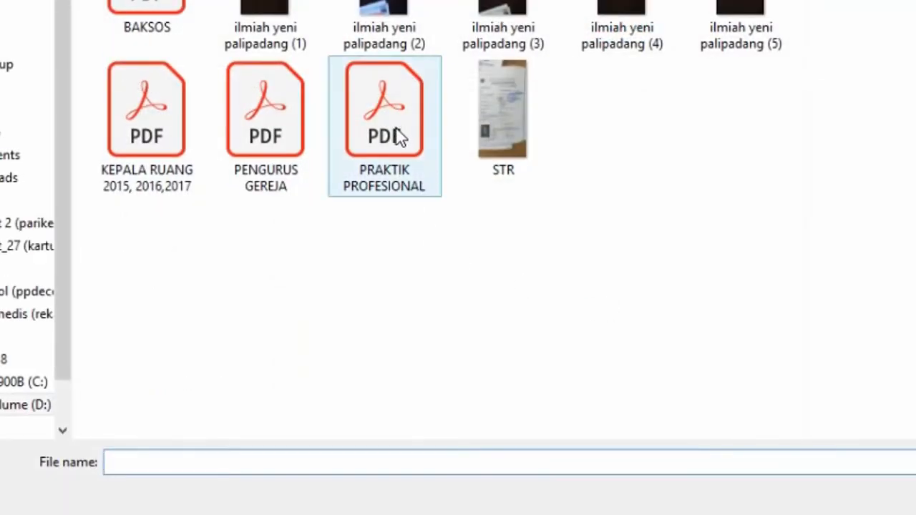
double_click(398, 132)
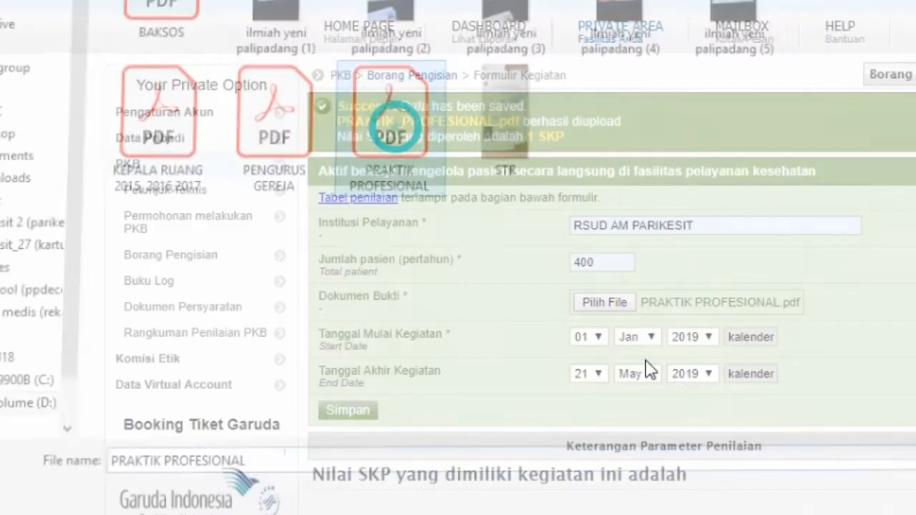
- Set the start date to 21 Jun 2018
left_click(703, 338)
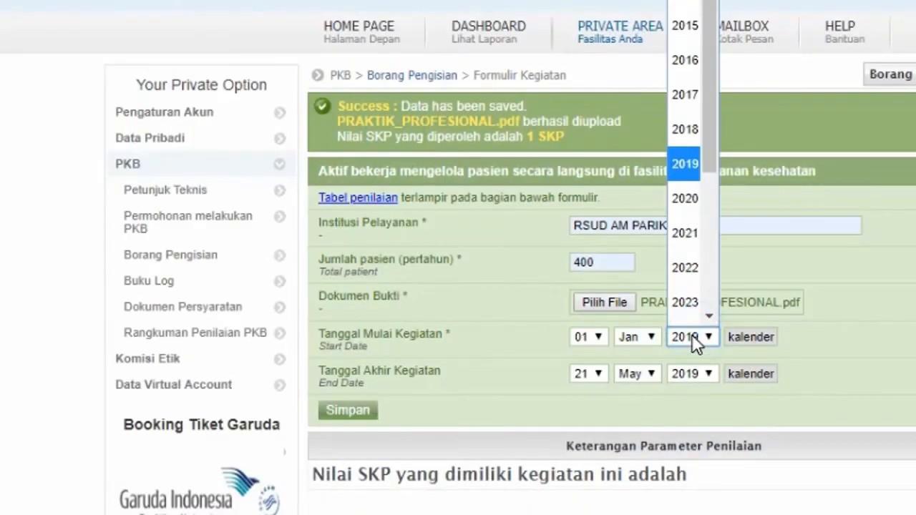
left_click(685, 98)
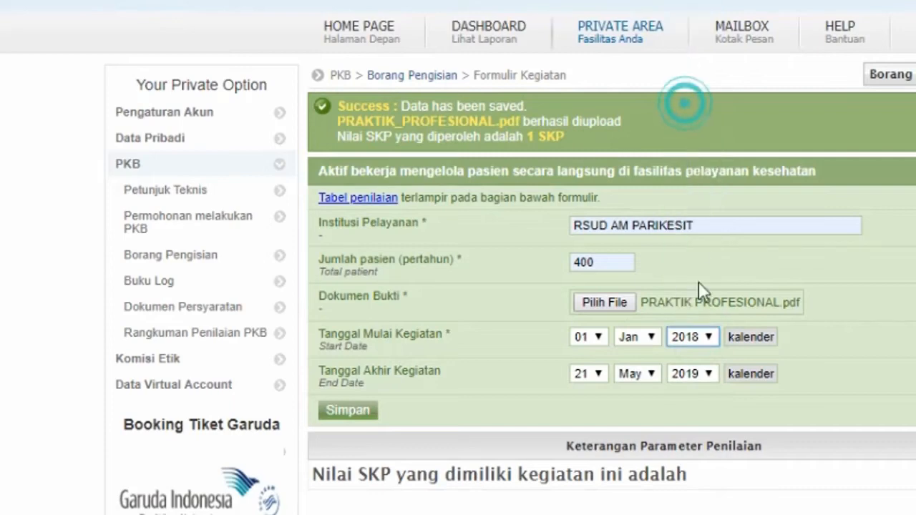
left_click(636, 337)
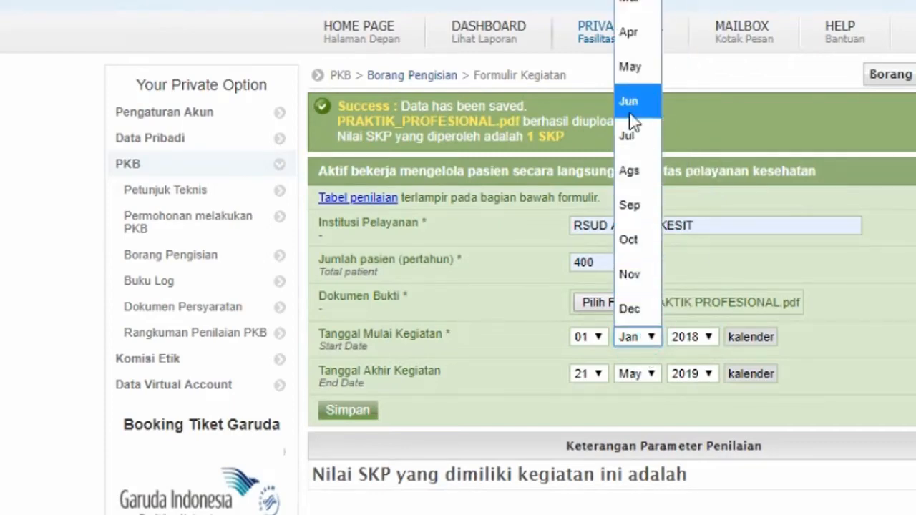
left_click(630, 107)
left_click(594, 338)
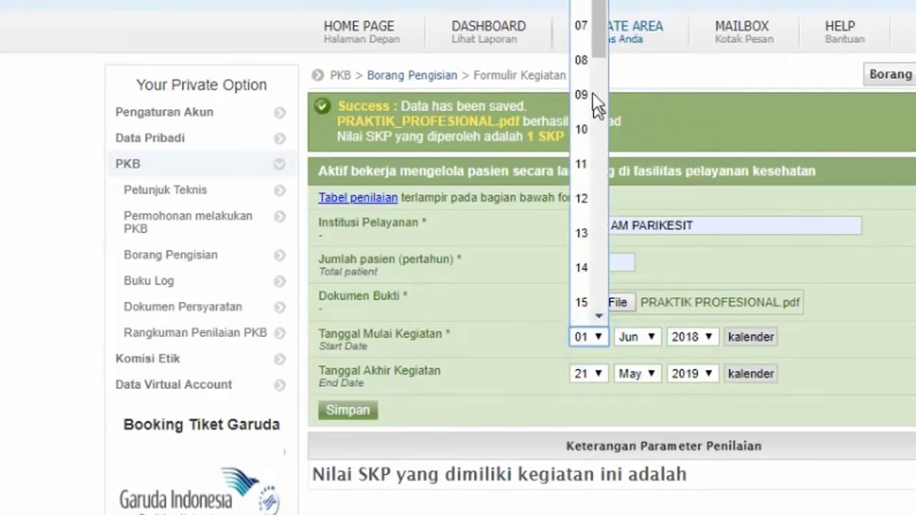
scroll(605, 143, "down", 3)
left_click(588, 284)
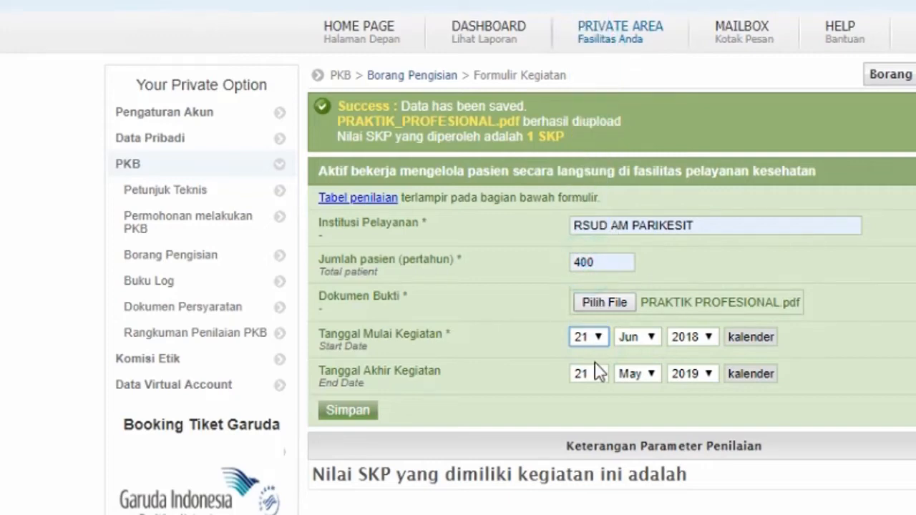
- Set the end date to 20 Jun 2019 and save the entry
left_click(590, 373)
scroll(581, 208, "down", 2)
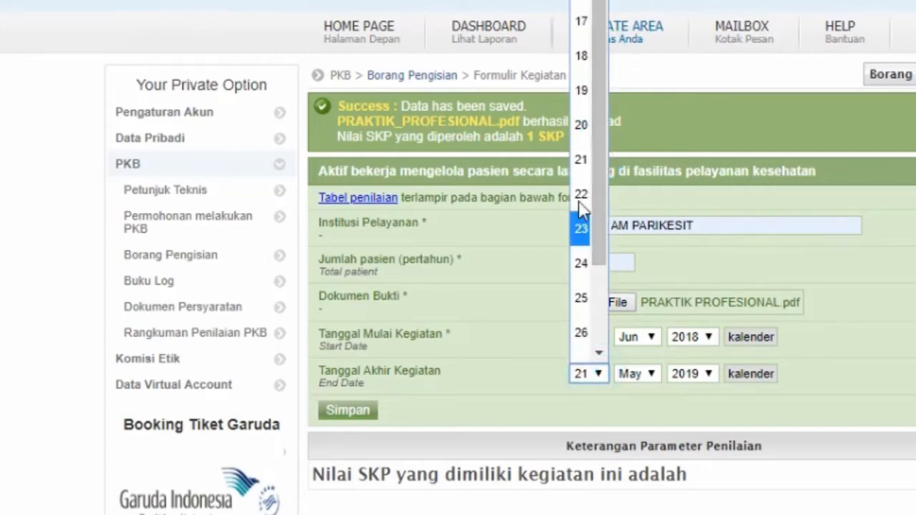
left_click(581, 126)
left_click(647, 373)
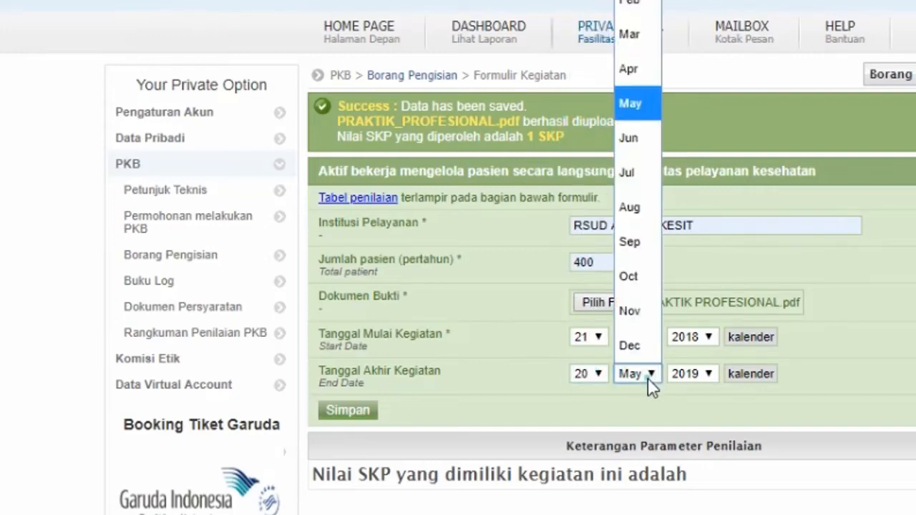
left_click(629, 122)
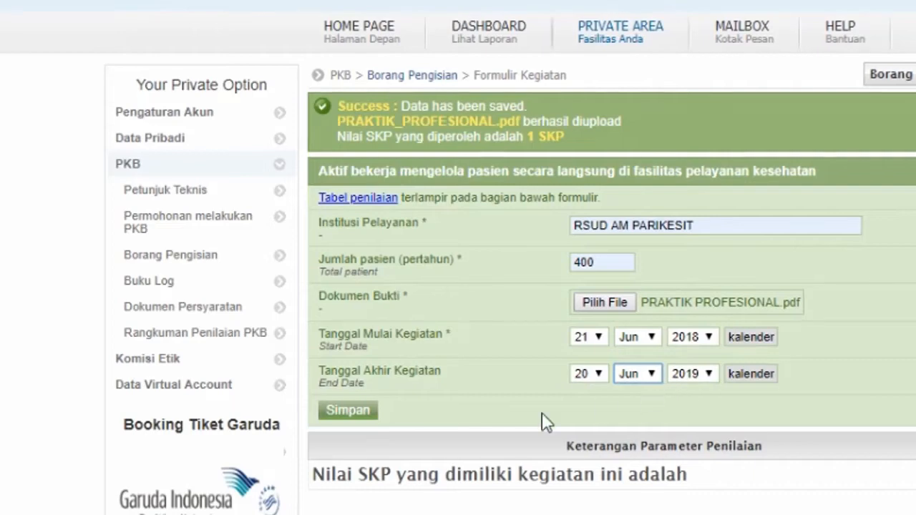
left_click(346, 410)
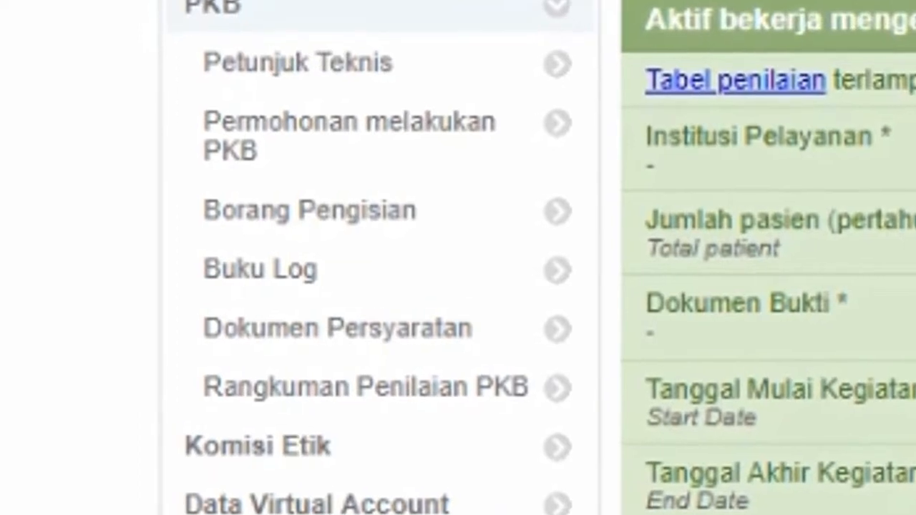
- Open the Buku Log and view the detail of the RSUD AM PARIKESIT entry (400 patients, 1 SKP)
left_click(266, 271)
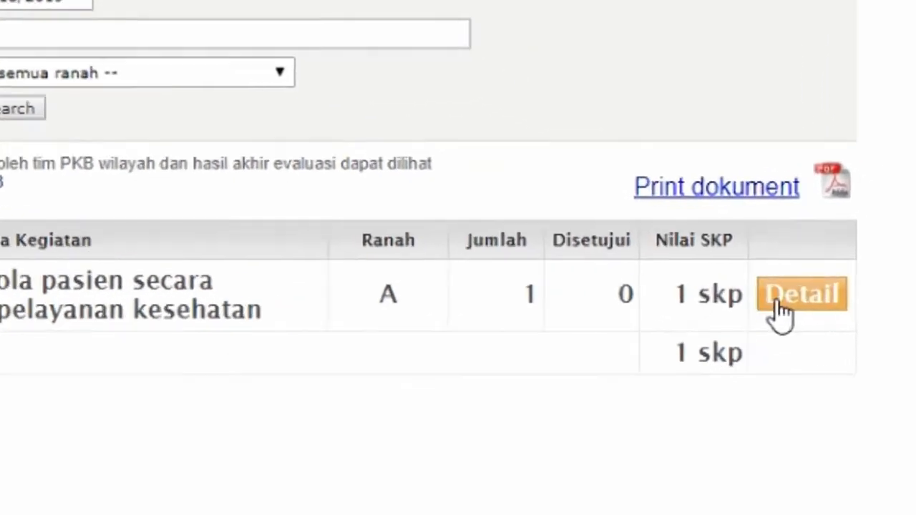
left_click(850, 299)
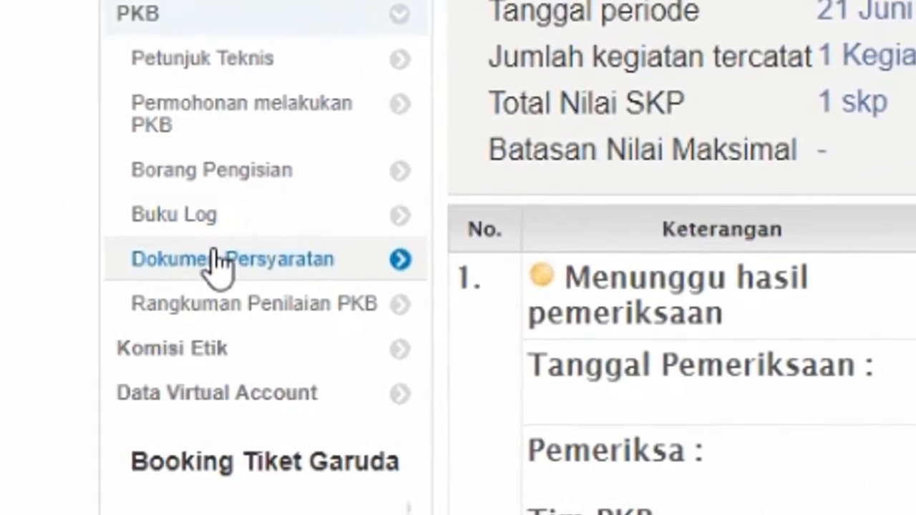
- Open Dokumen Persyaratan and look through the Judul choices without changing them
left_click(215, 259)
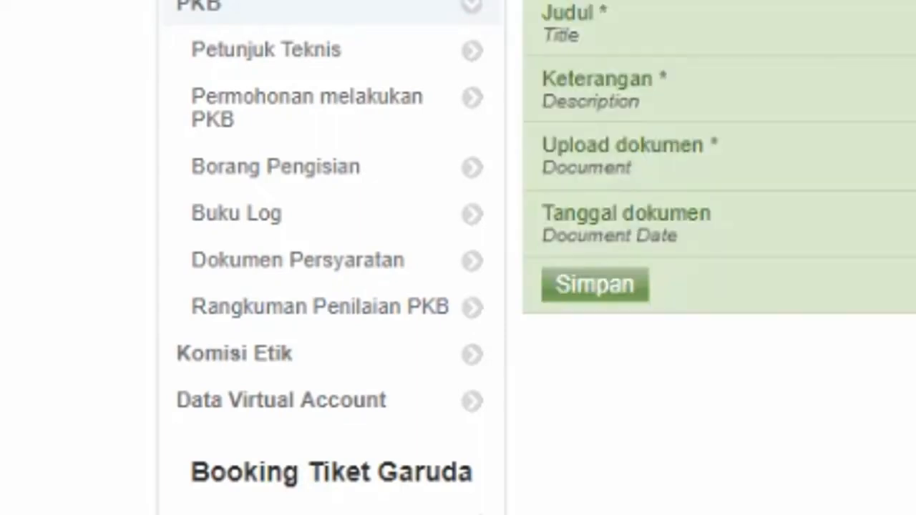
left_click(859, 53)
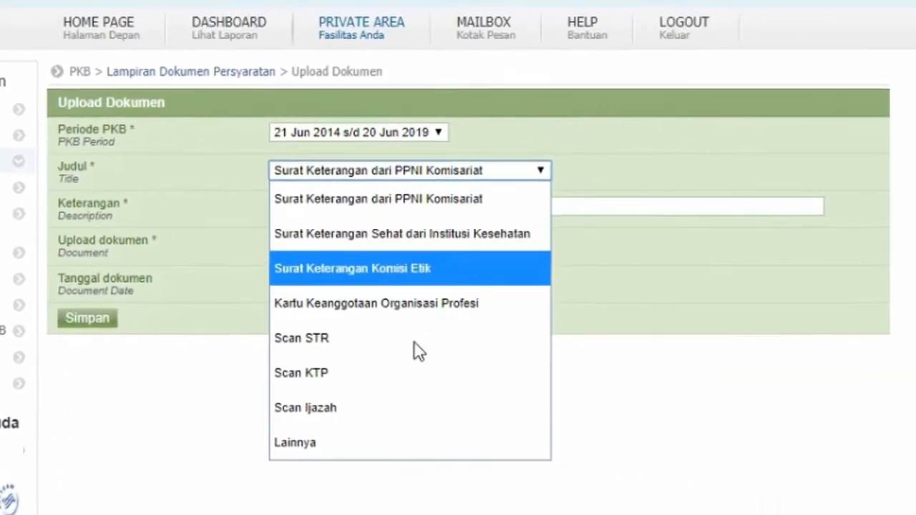
left_click(702, 415)
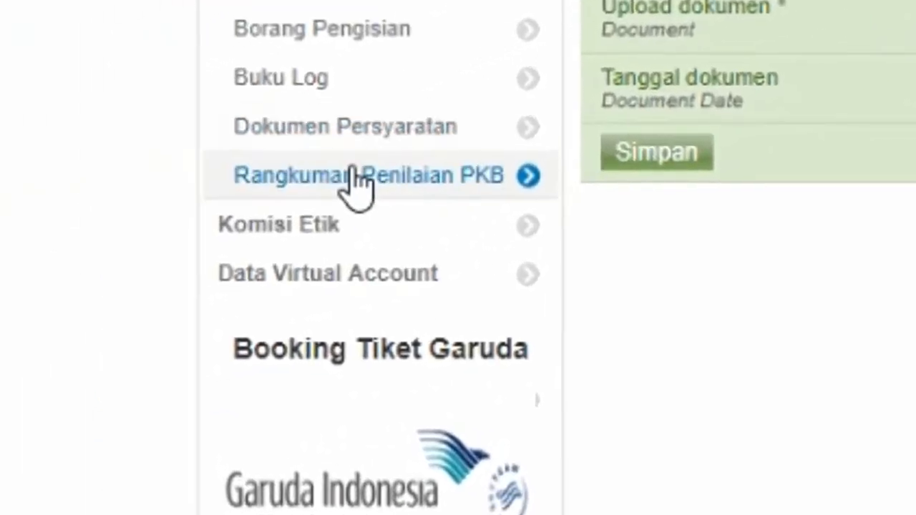
- Open the PKB assessment recap for STR period 21 Jun 2014 s/d 20 Jun 2019
left_click(354, 176)
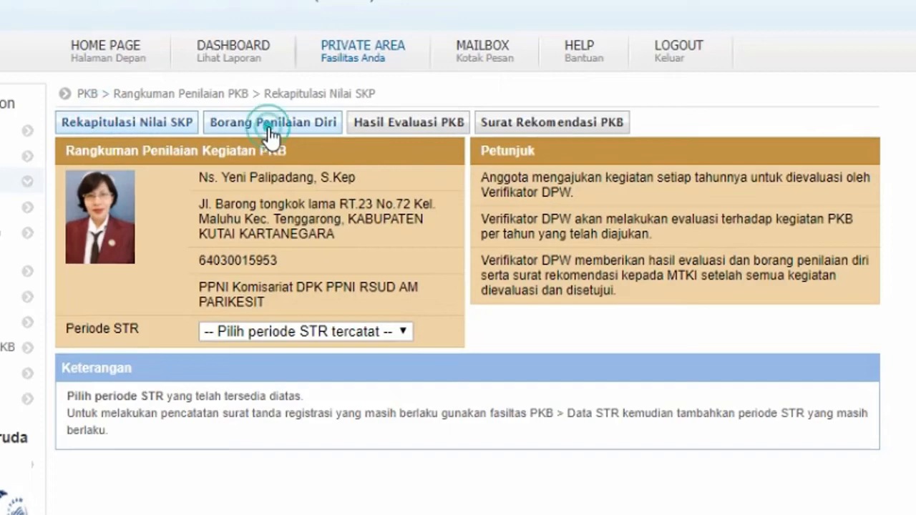
left_click(405, 122)
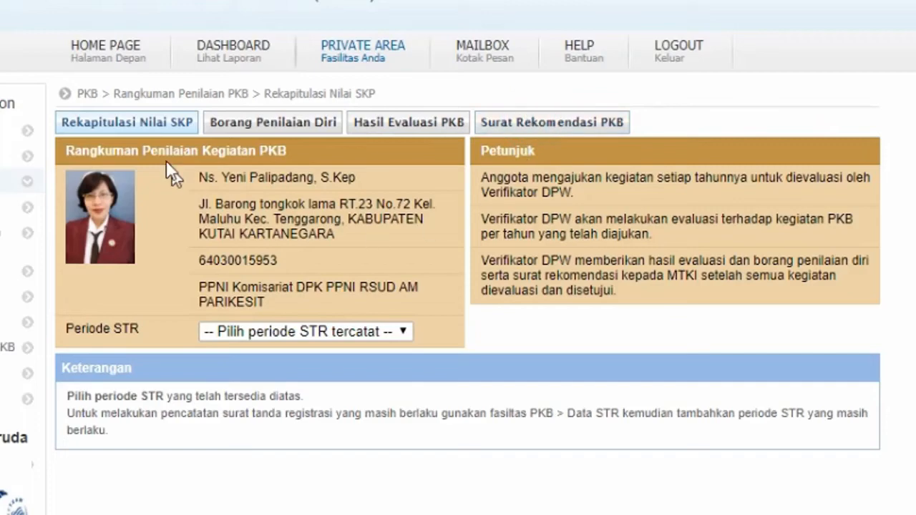
left_click(138, 123)
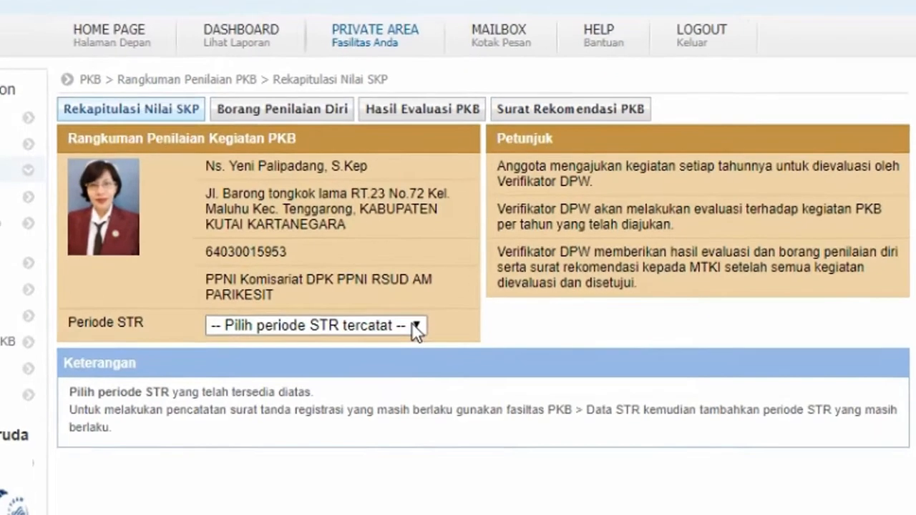
left_click(405, 331)
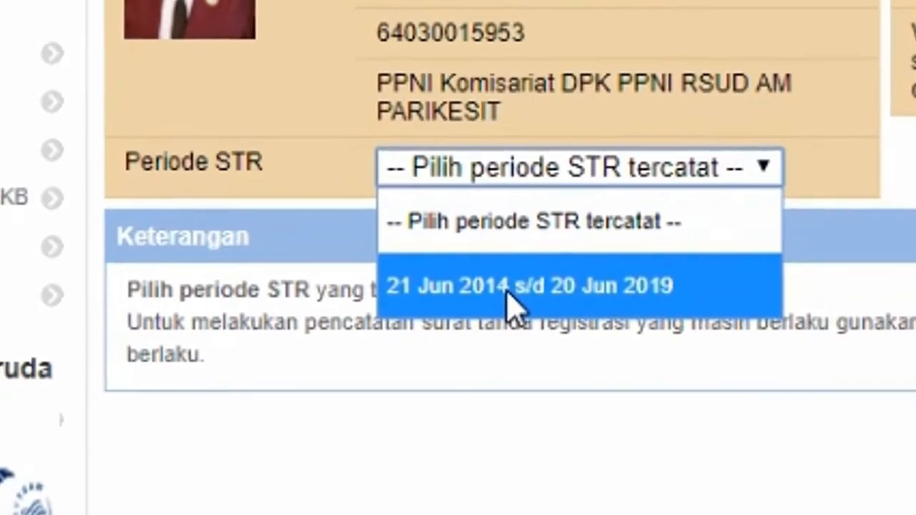
left_click(513, 301)
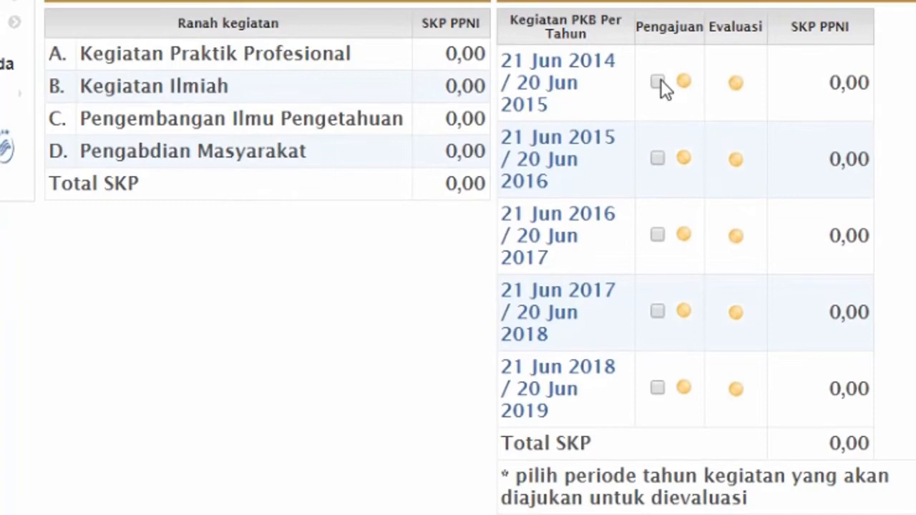
- Submit the 2014/2015 through 2018/2019 periods for evaluation and check the recap table
left_click(658, 82)
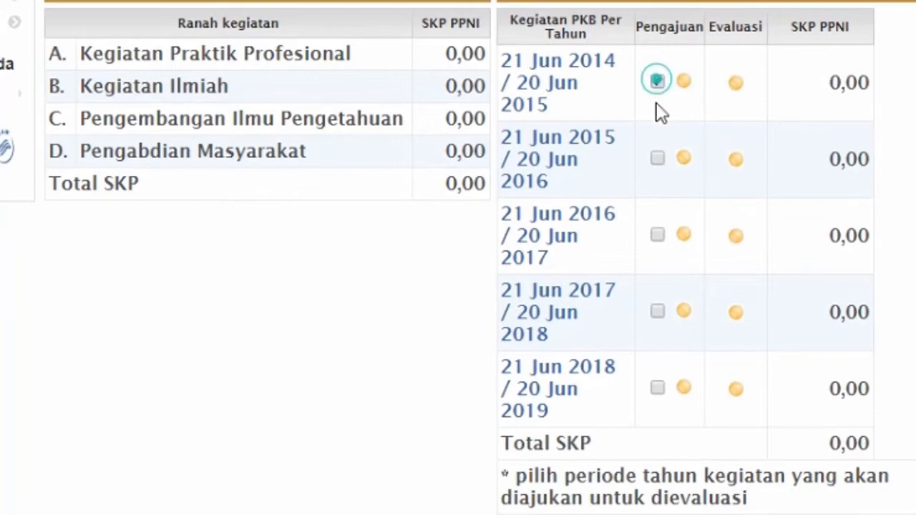
left_click(658, 159)
left_click(659, 237)
left_click(658, 311)
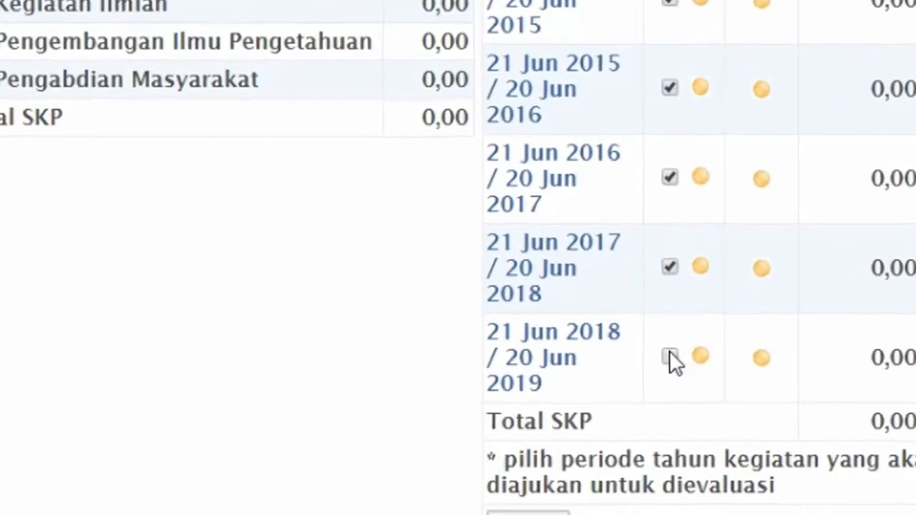
left_click(657, 388)
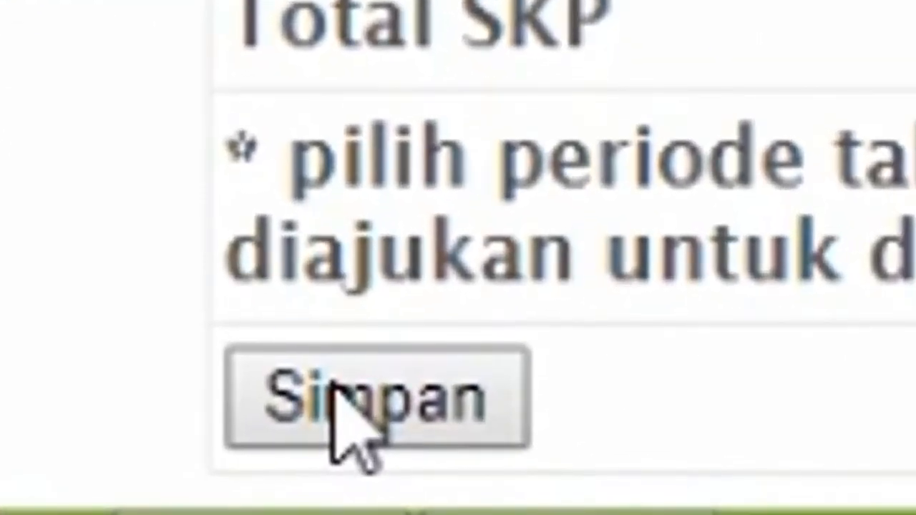
left_click(368, 413)
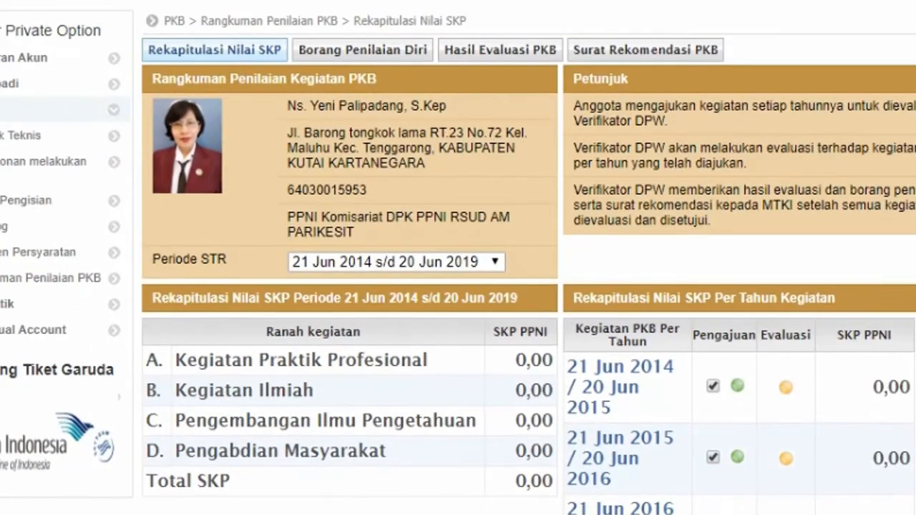
scroll(769, 410, "down", 3)
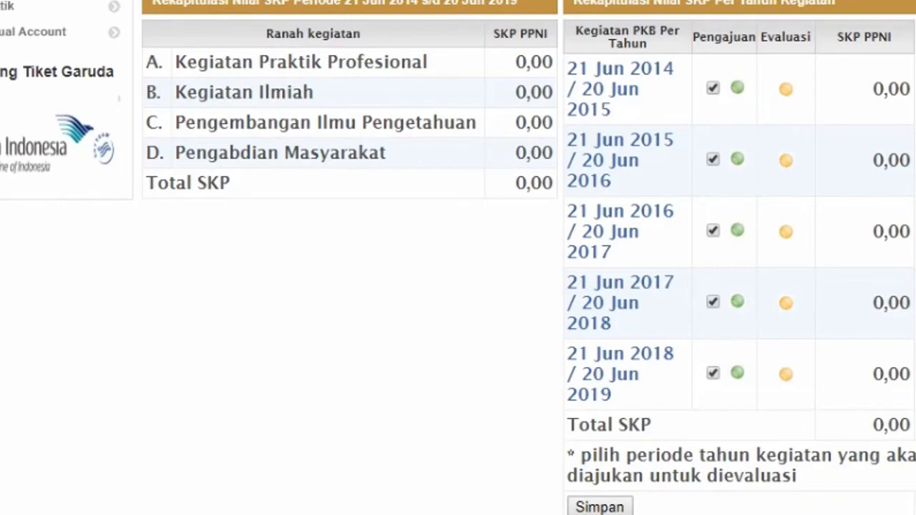
scroll(458, 257, "up", 3)
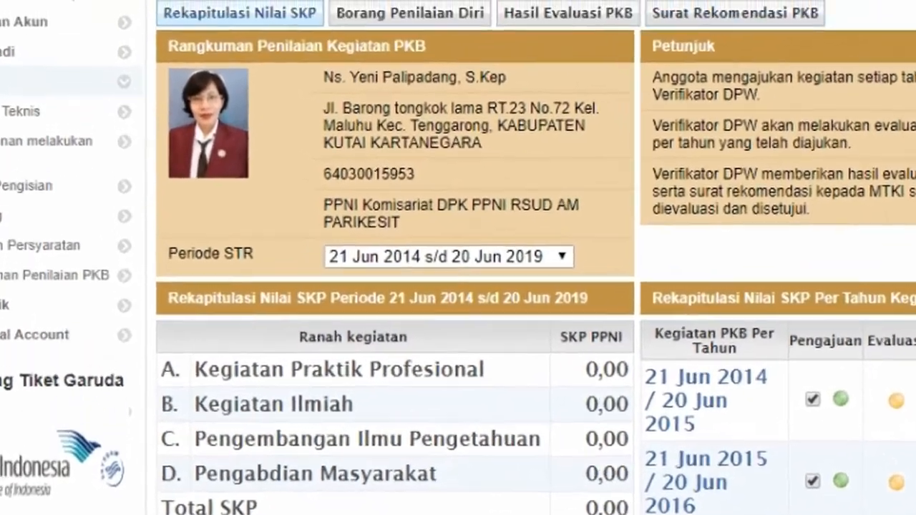
- In Borang Penilaian Diri, pick 21 Jun 2014 s/d 20 Jun 2015 and view the evaluation result and recommendation letter
left_click(462, 13)
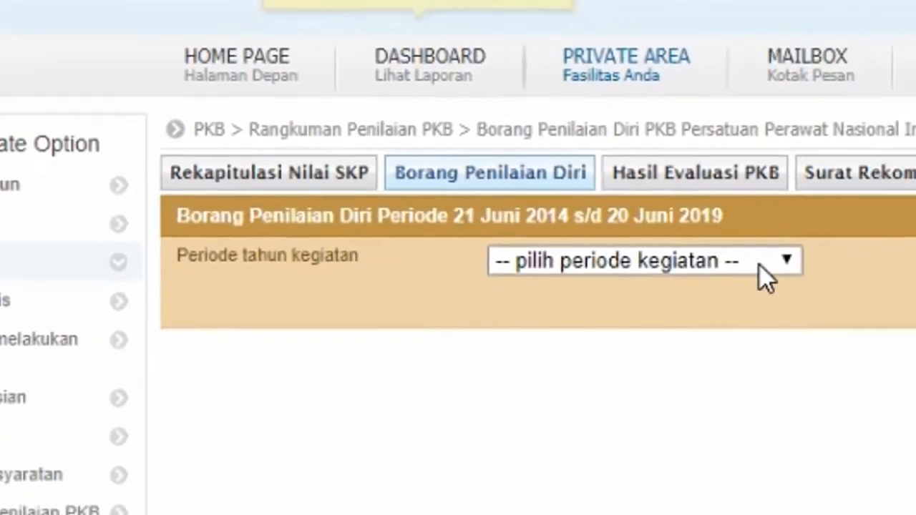
left_click(869, 283)
left_click(812, 391)
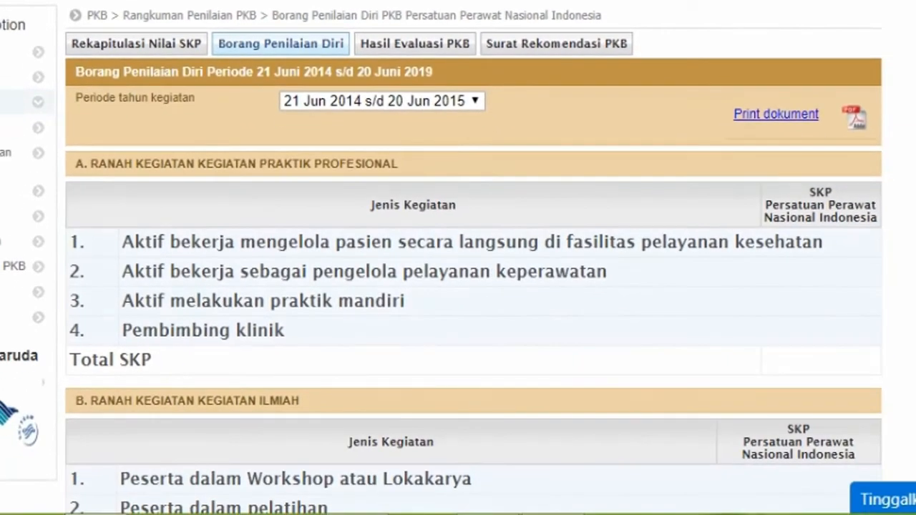
scroll(473, 286, "down", 10)
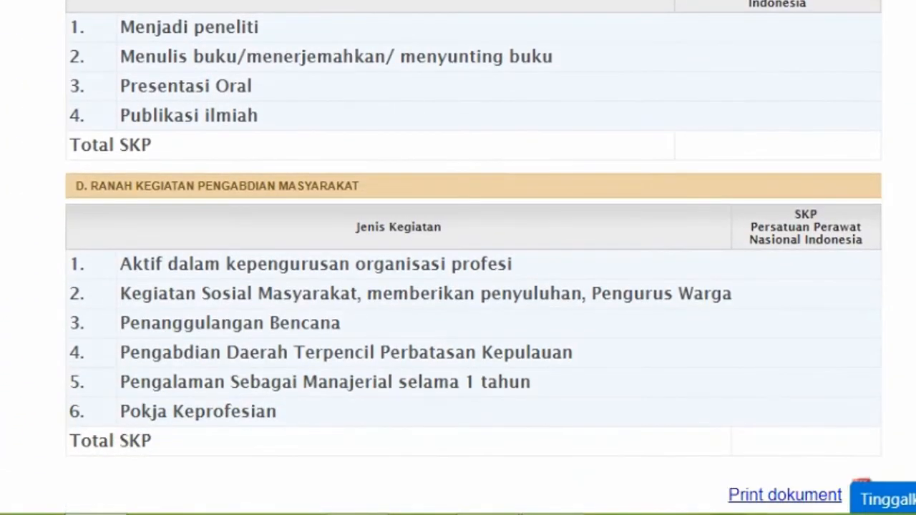
scroll(472, 286, "up", 10)
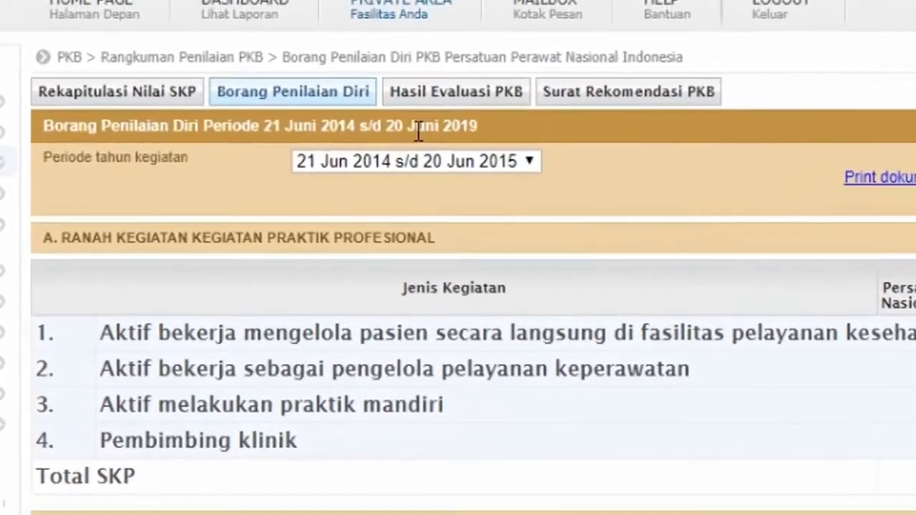
left_click(456, 91)
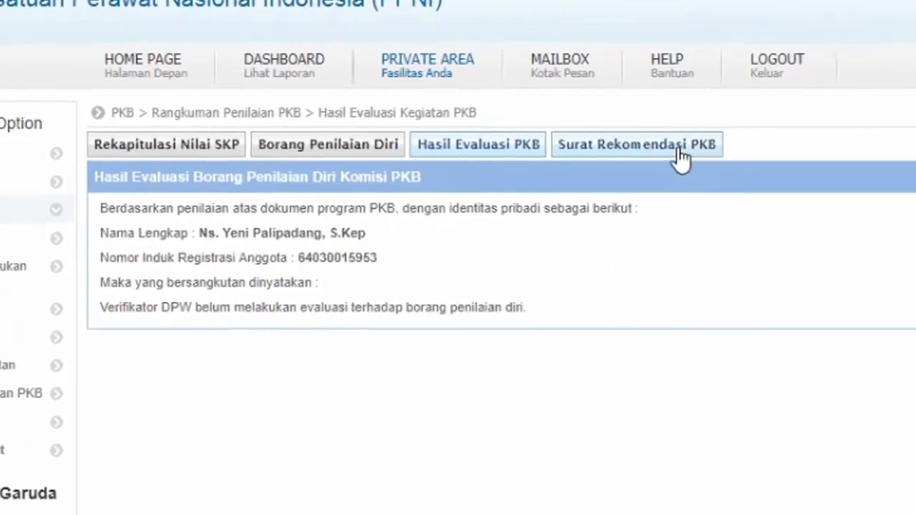
left_click(680, 141)
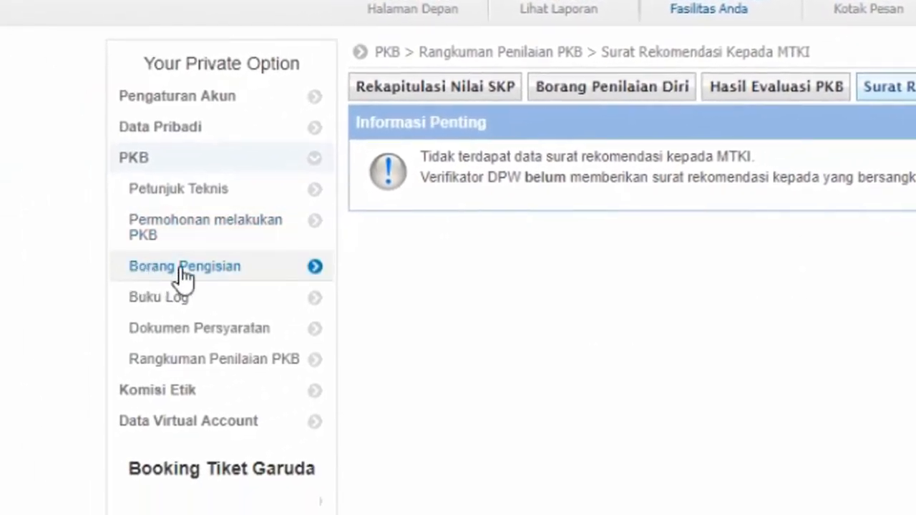
- From Borang Pengisian, open the PKB Dashboard and review the 2018/2019 and 2014–2019 statistics
left_click(184, 271)
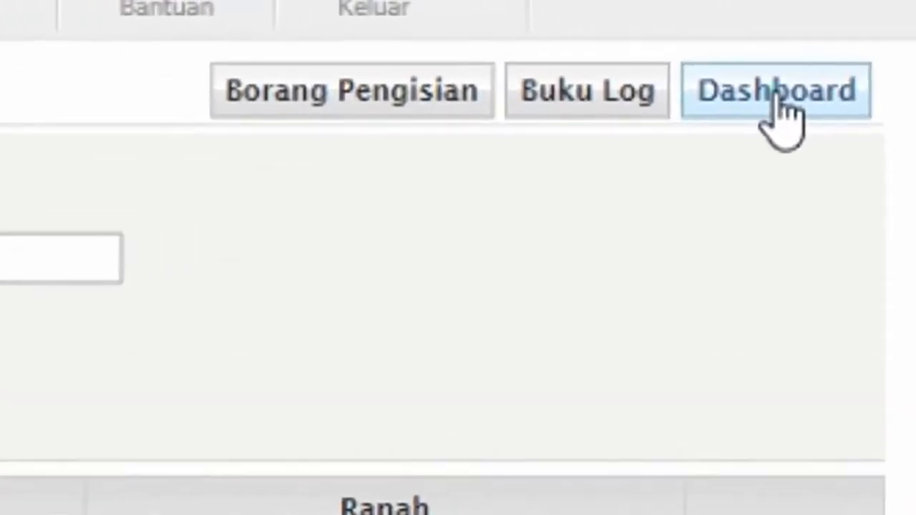
left_click(853, 46)
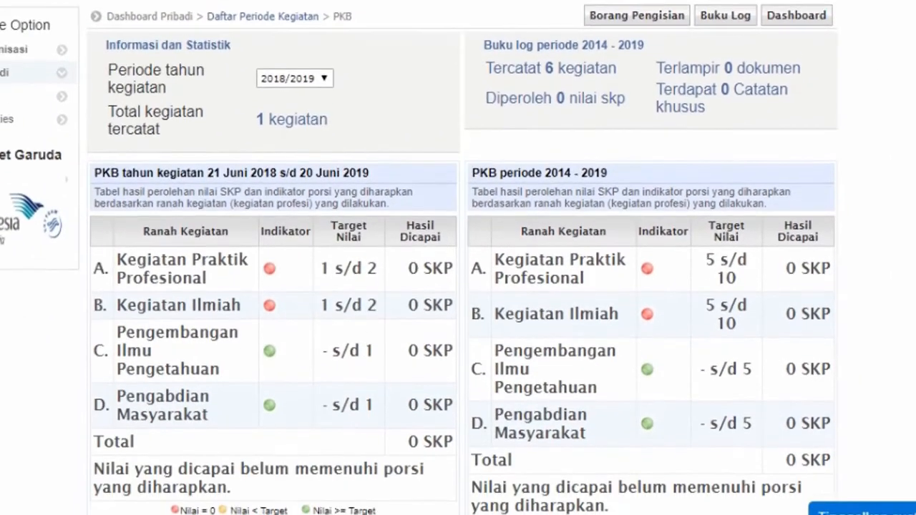
scroll(458, 286, "down", 2)
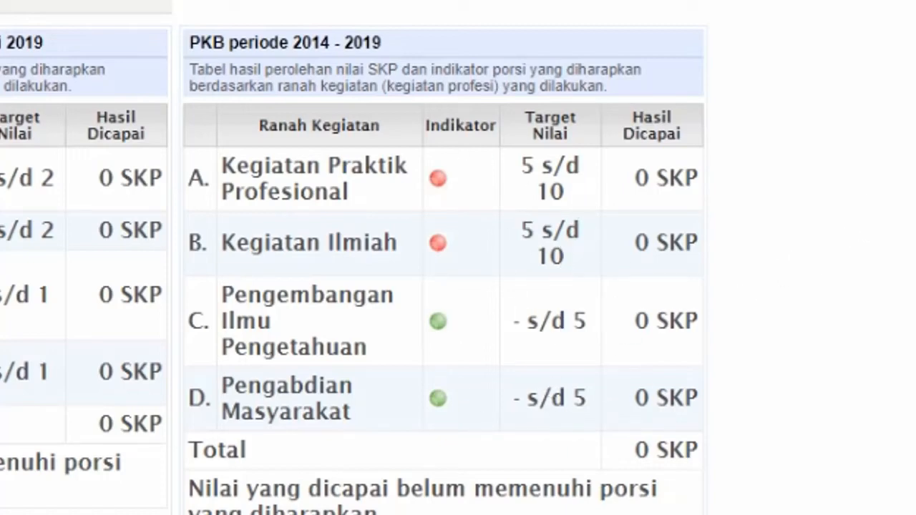
scroll(354, 263, "up", 2)
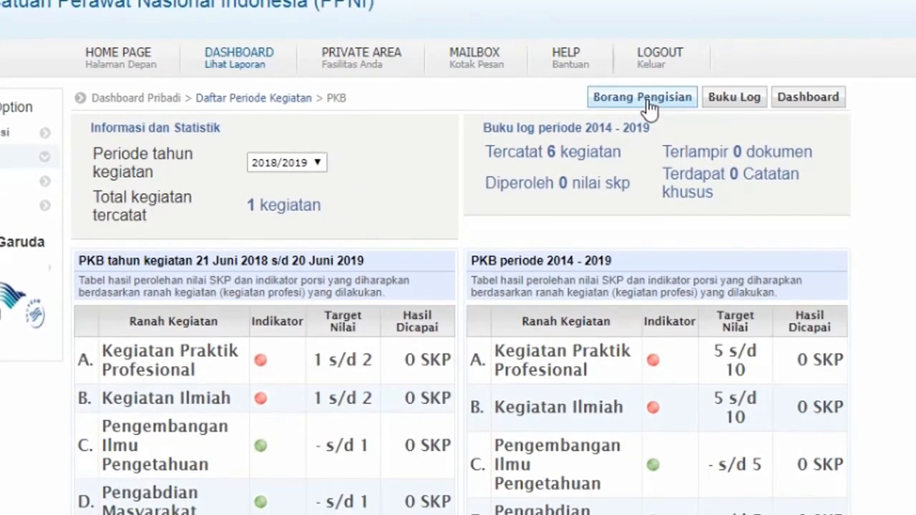
- List activities for categories B. Kegiatan Ilmiah, C. Pengembangan Ilmu Pengetahuan, then D. Pengabdian Masyarakat
left_click(647, 100)
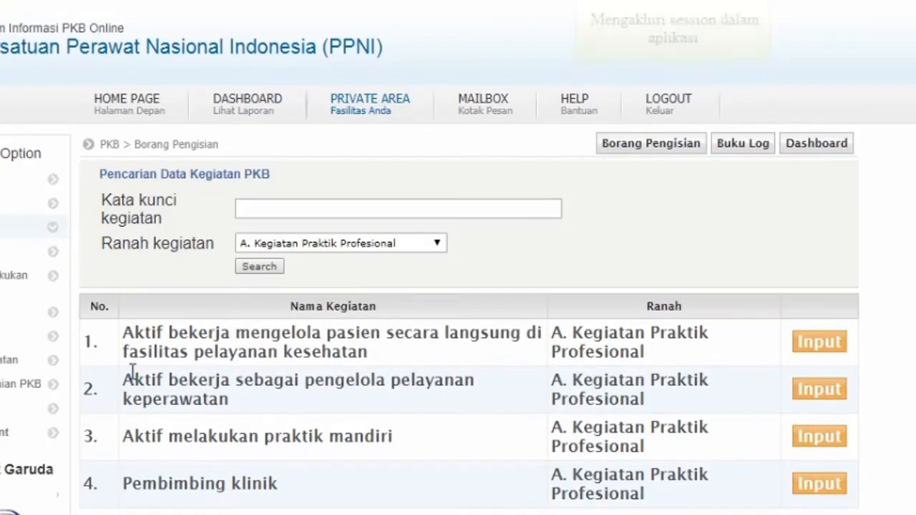
left_click(435, 243)
left_click(396, 323)
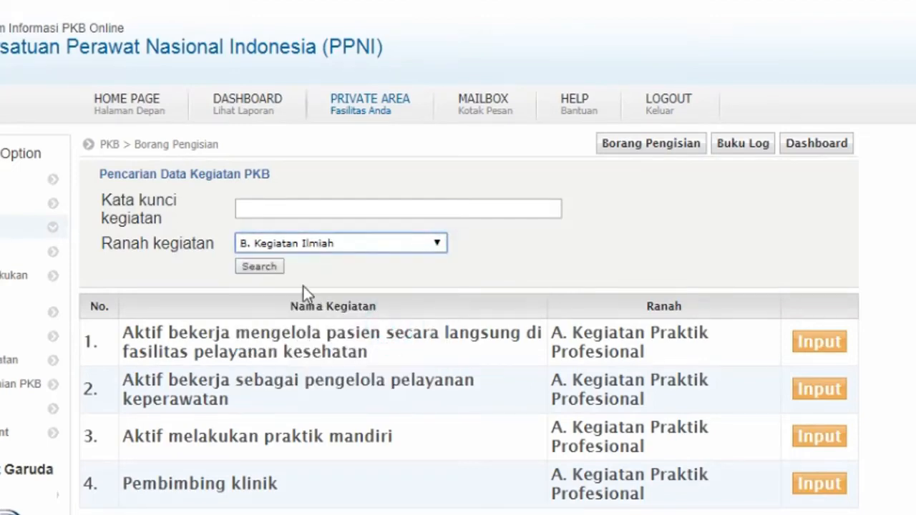
left_click(272, 270)
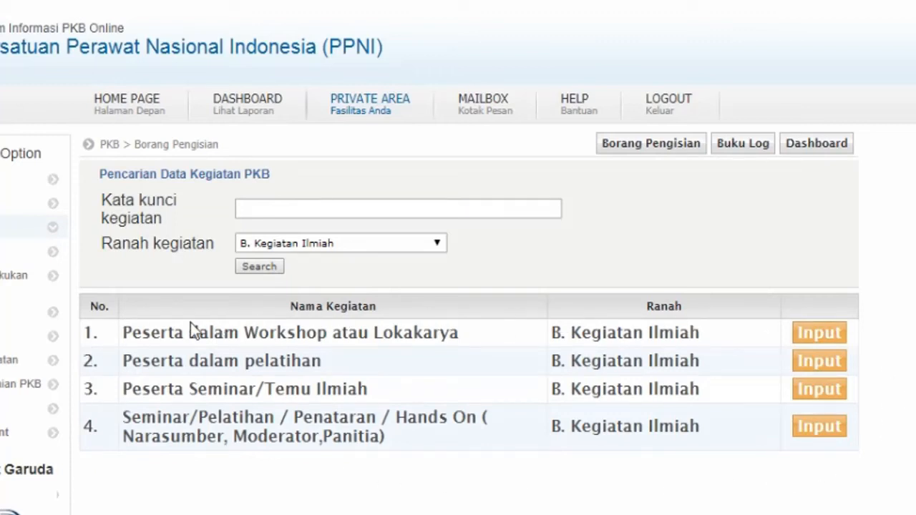
left_click(408, 243)
left_click(388, 355)
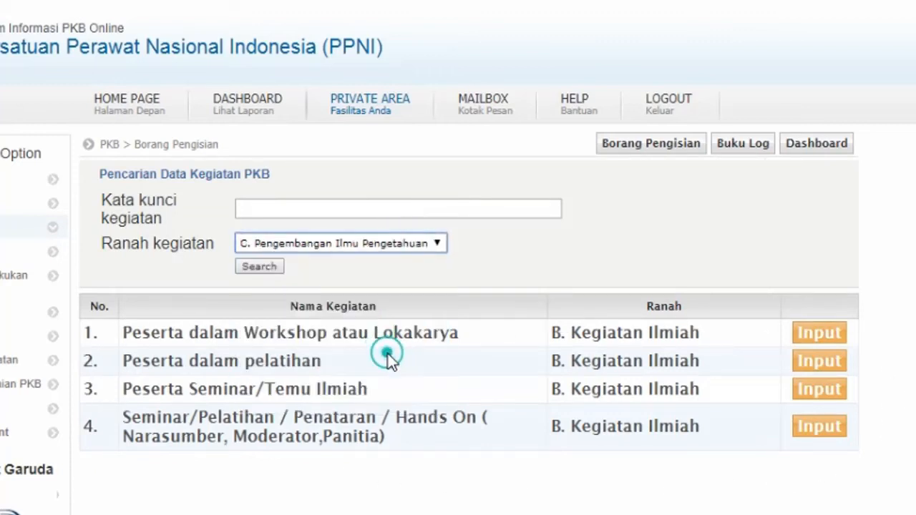
left_click(262, 267)
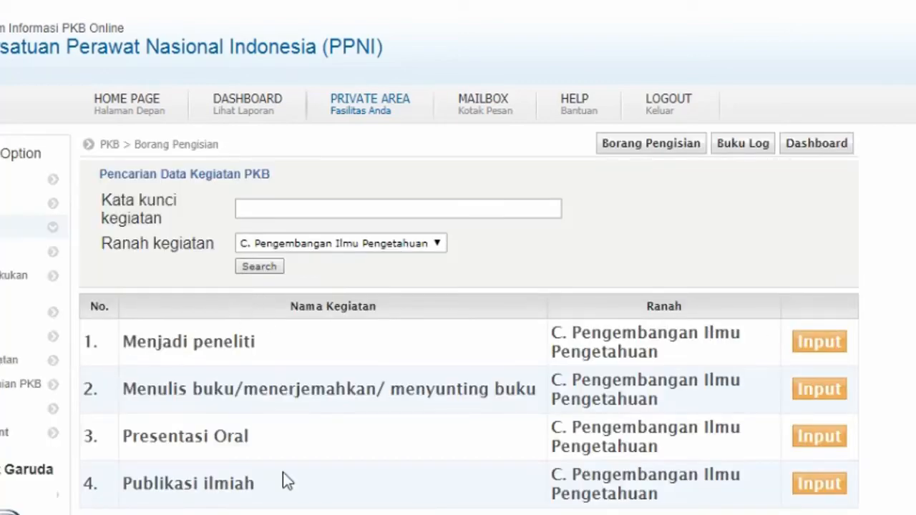
left_click(425, 247)
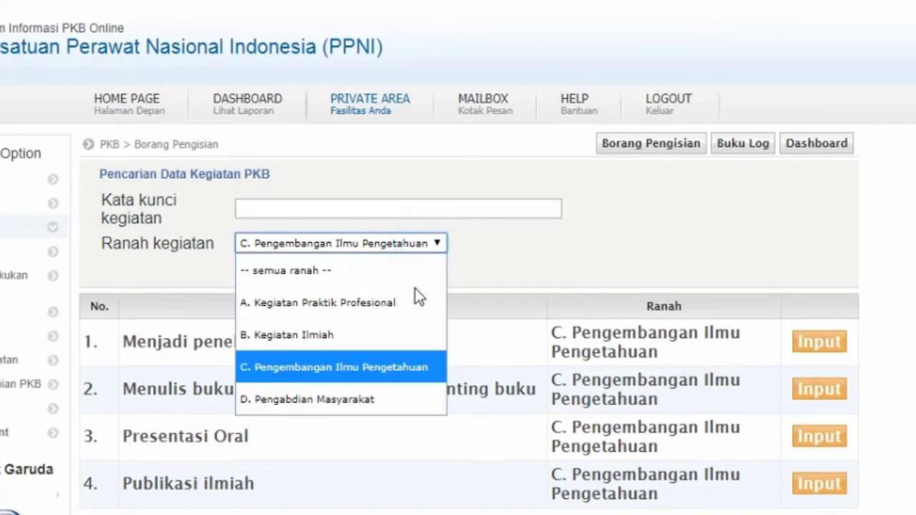
left_click(382, 398)
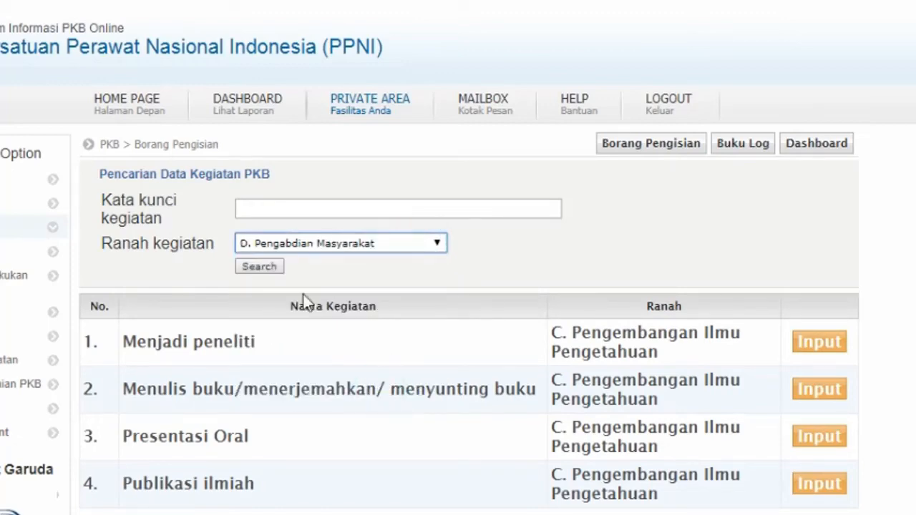
left_click(261, 268)
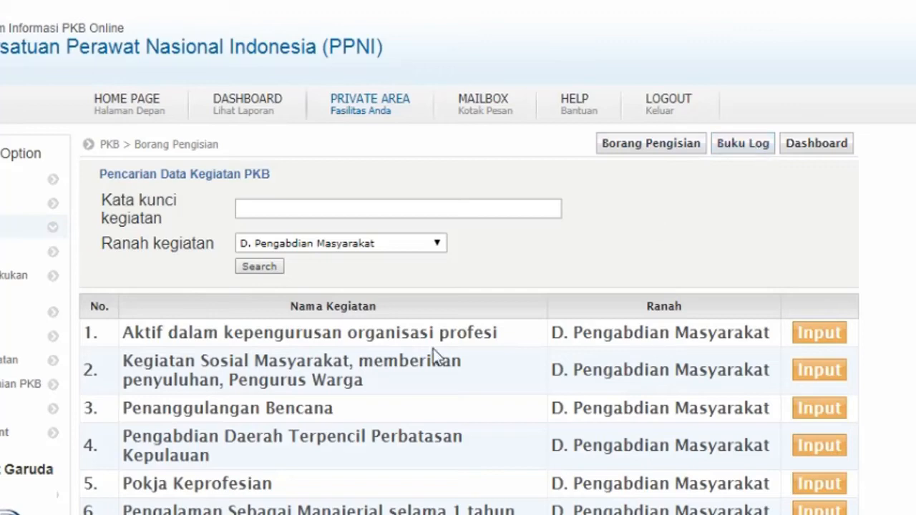
- Review the Rangkuman Penilaian PKB for STR period 21 Jun 2014 s/d 20 Jun 2019, then log out
left_click(2, 395)
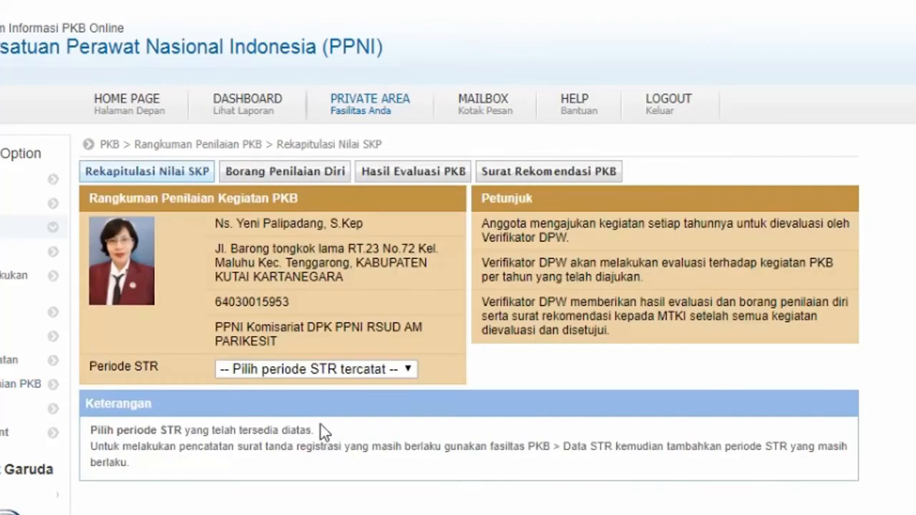
left_click(408, 369)
left_click(372, 427)
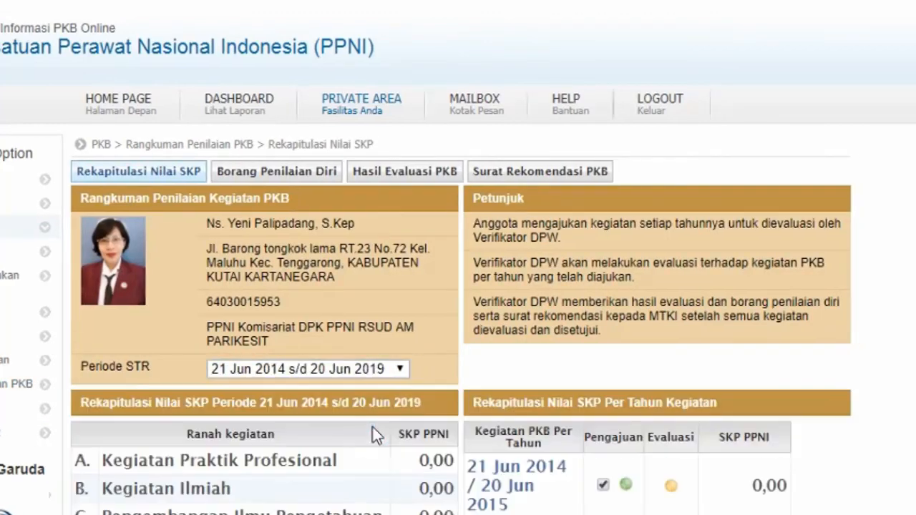
scroll(444, 201, "down", 3)
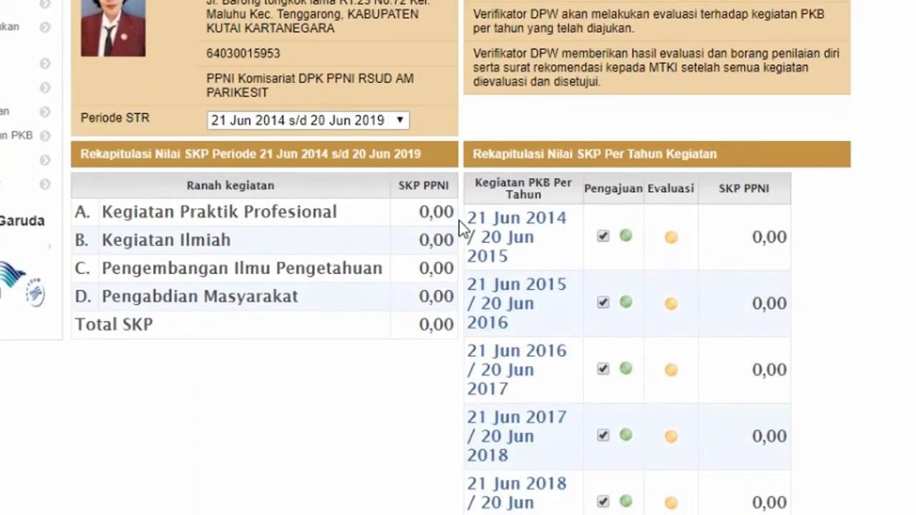
scroll(456, 224, "up", 3)
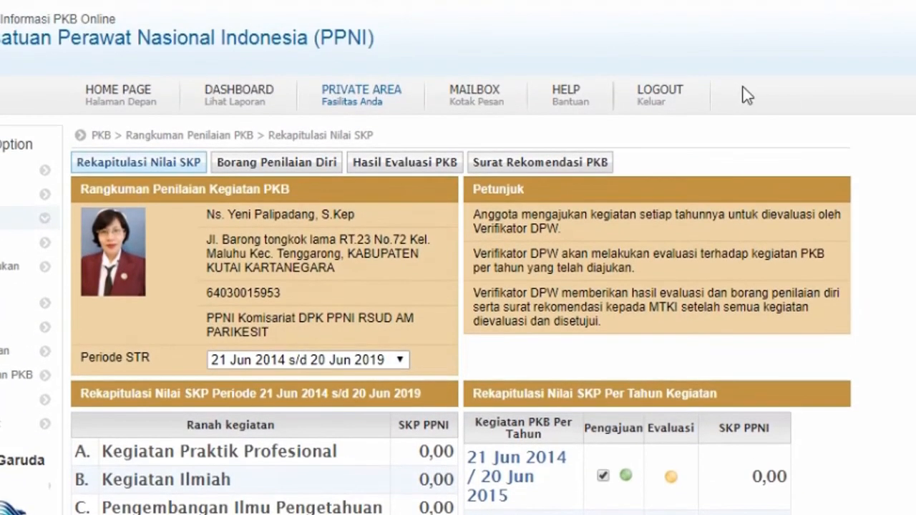
left_click(660, 95)
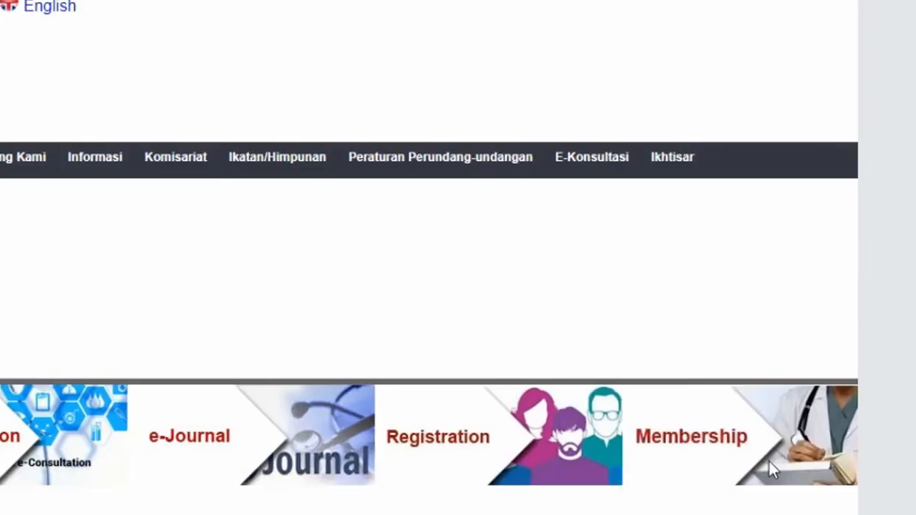